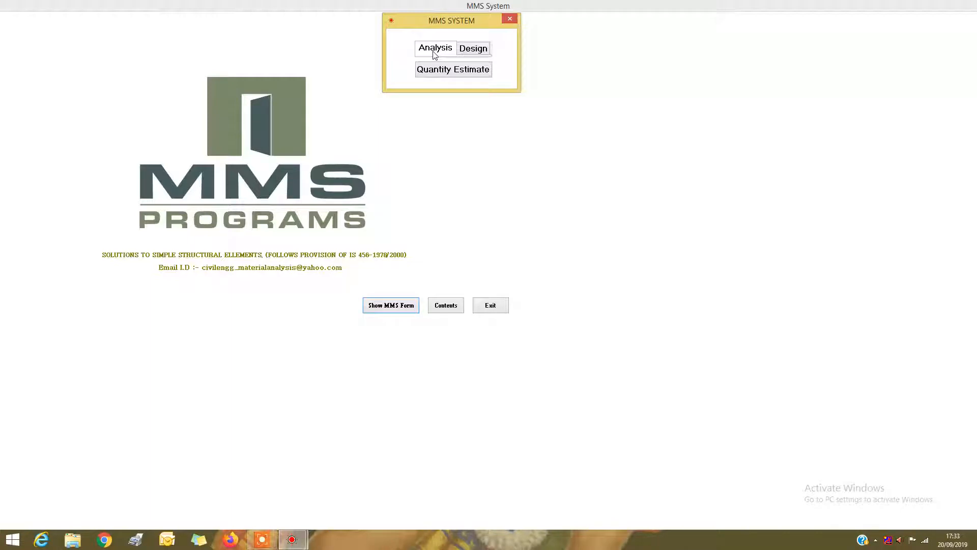
- Start a 2D frame analysis drawing with 4 bays, 3 storeys and a typical storey height of 3.5
left_click(436, 51)
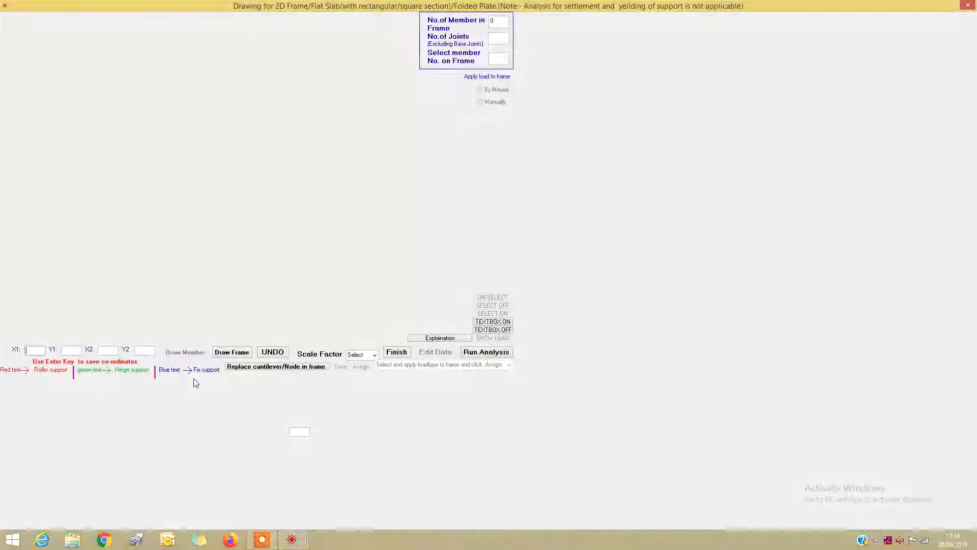
left_click(243, 357)
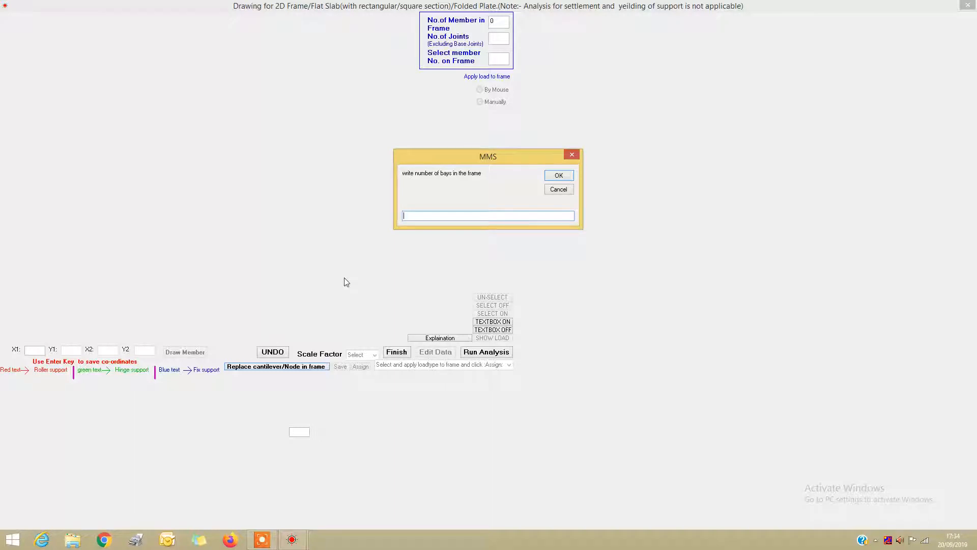
type("4")
key("Return")
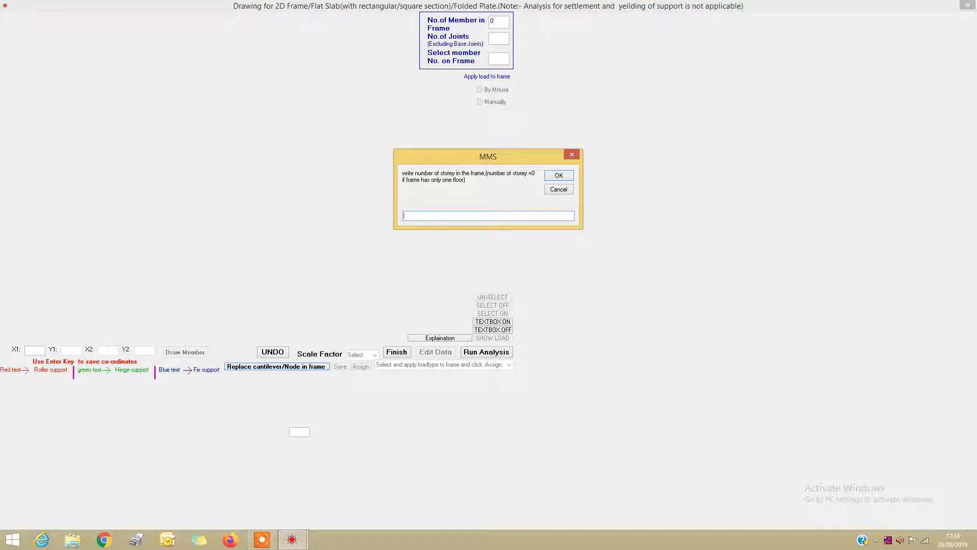
type("3")
left_click(564, 176)
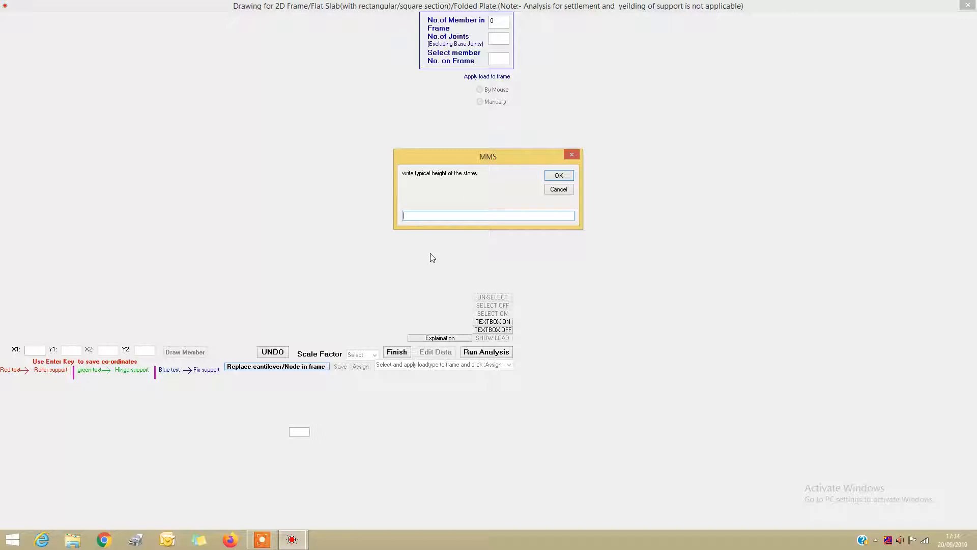
type("3.5")
key("Return")
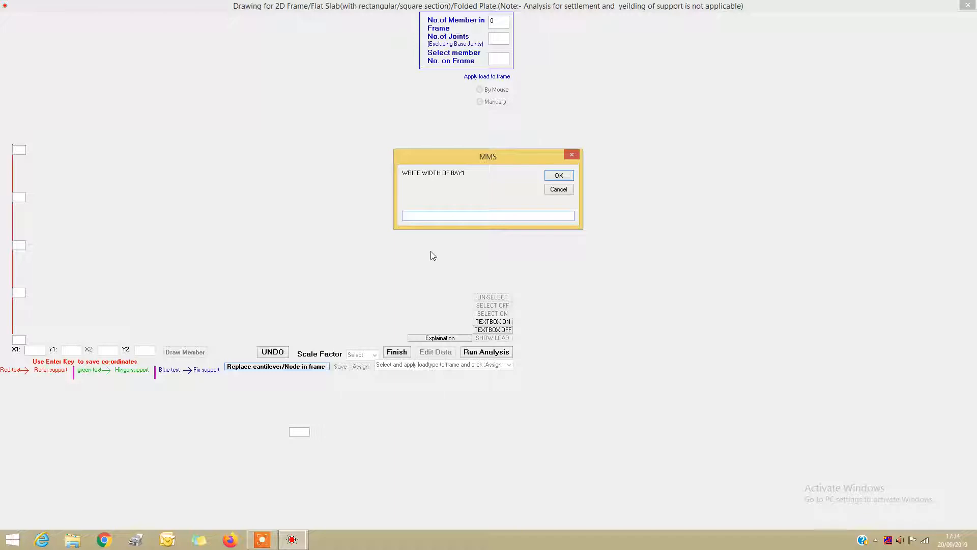
- Set the width of bays 1 to 4 to 4 each and add no further members
type("4")
key("Return")
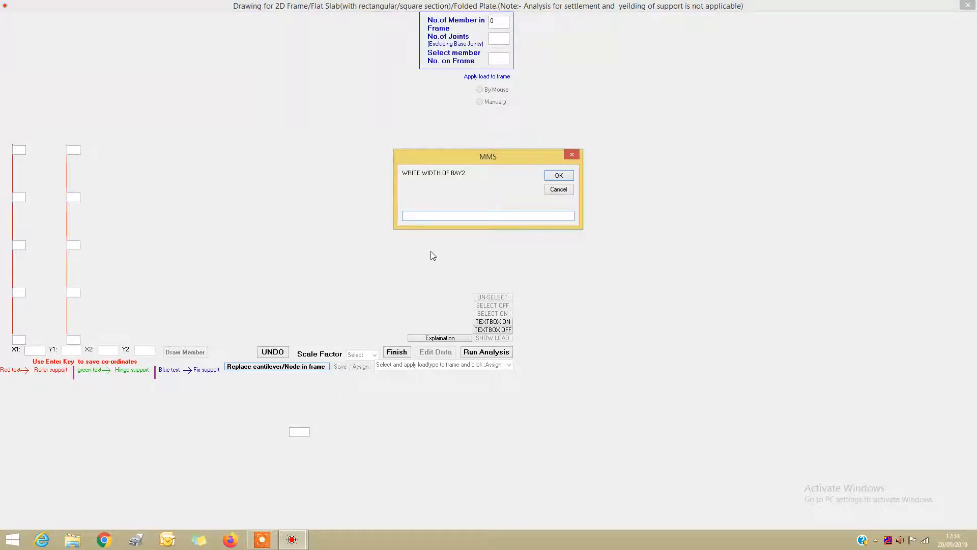
type("4")
key("Return")
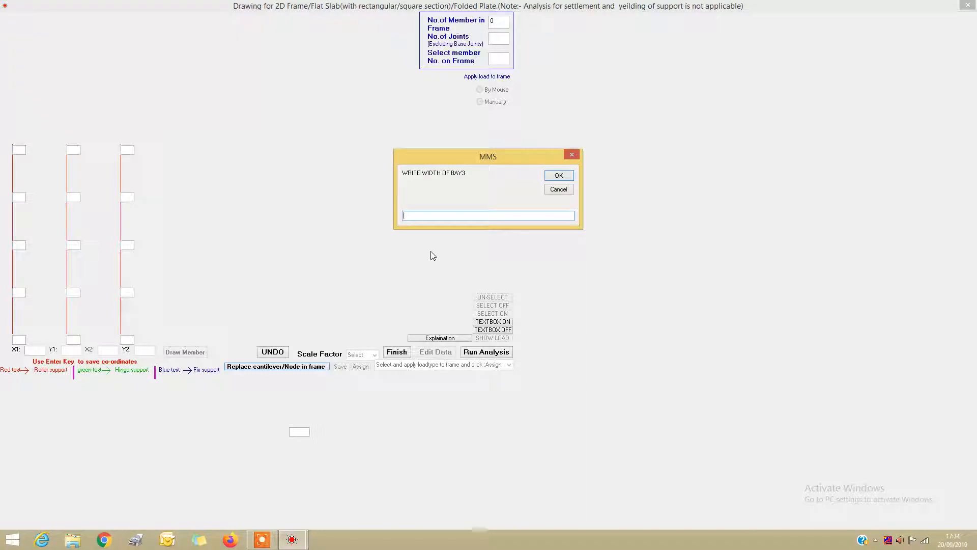
type("4")
key("Return")
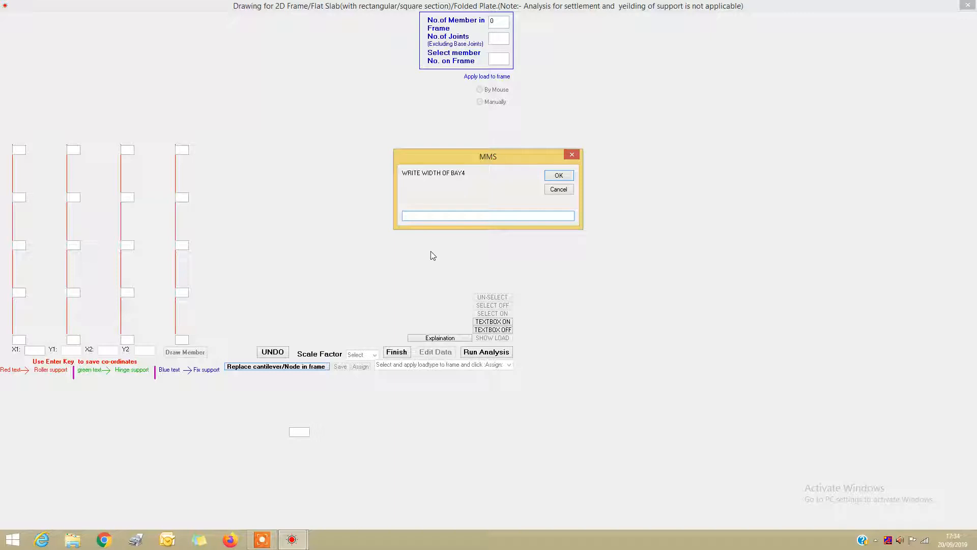
type("4")
key("Return")
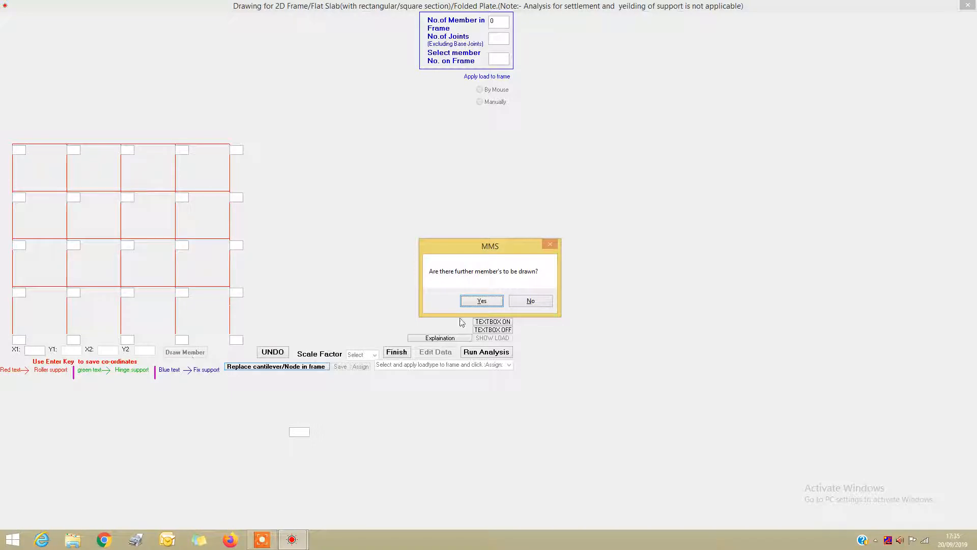
left_click(542, 304)
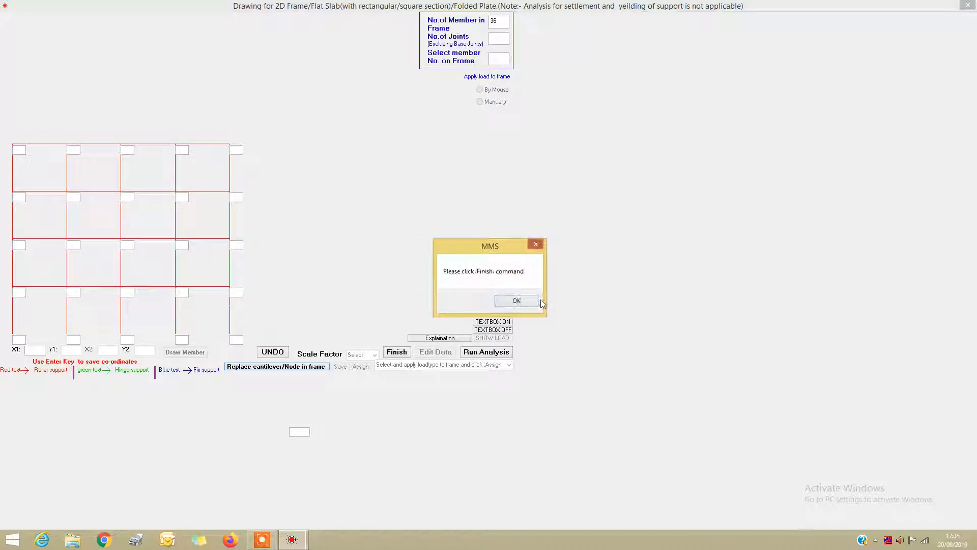
left_click(516, 301)
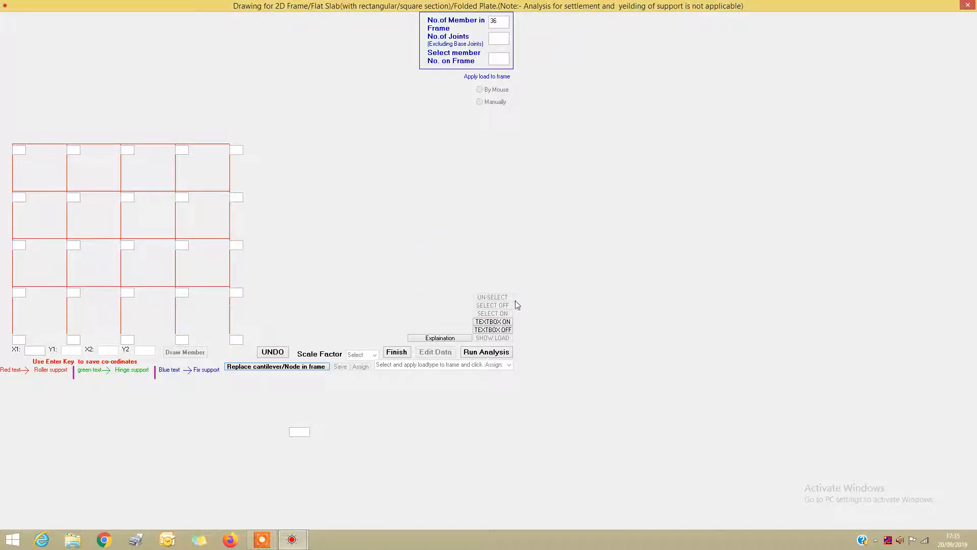
left_click(402, 353)
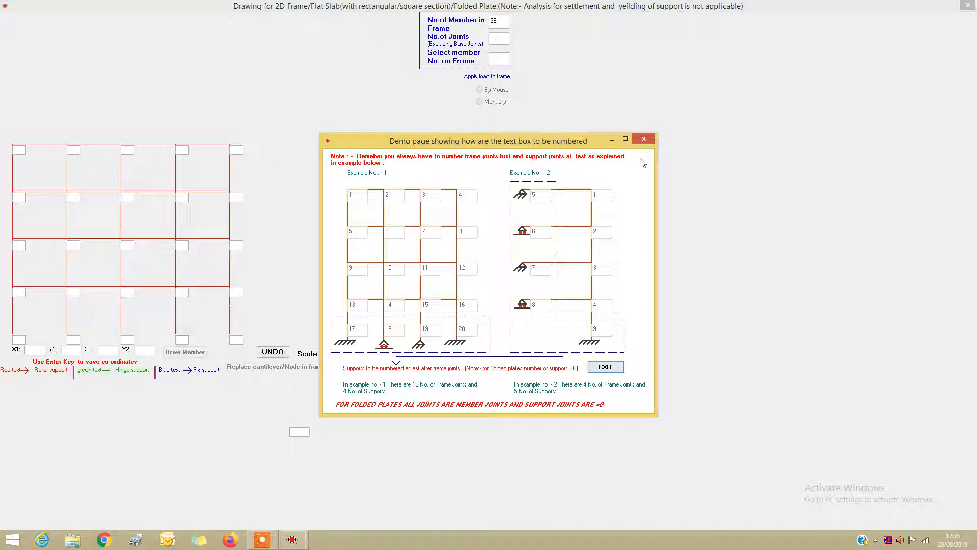
left_click(646, 139)
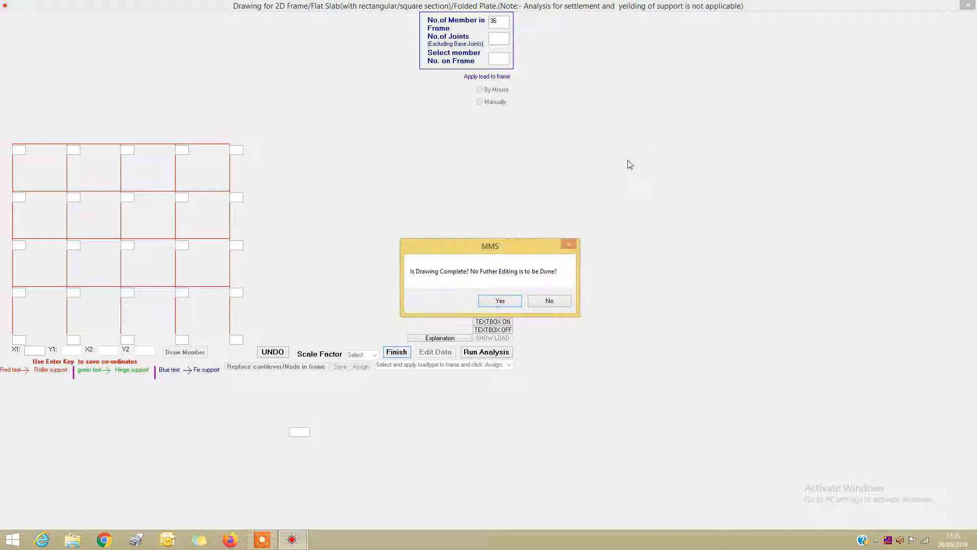
left_click(539, 299)
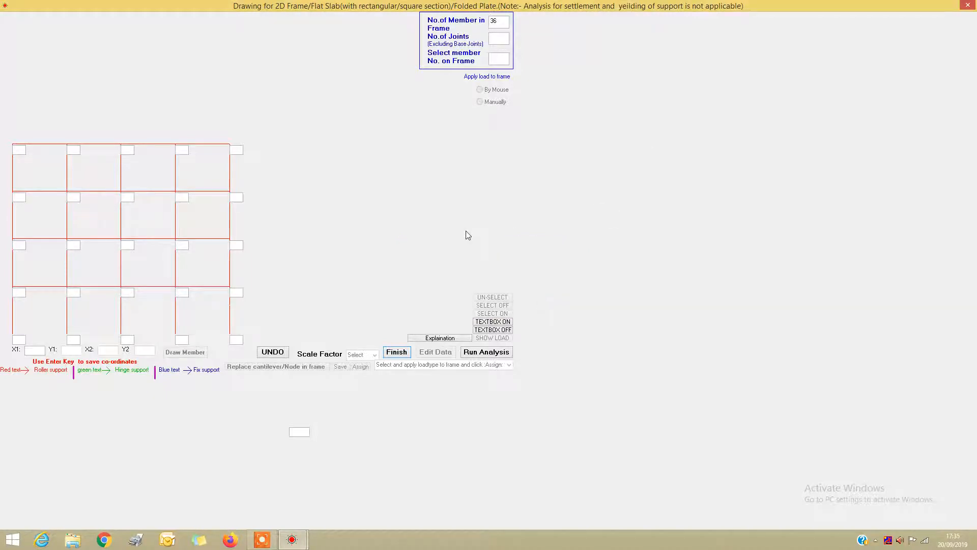
- Number the joints along the frame's top level 1 to 5 in order from the left end
left_click(21, 149)
type("1")
left_click(74, 150)
type("2")
left_click(124, 152)
type("3")
left_click(179, 152)
type("4")
left_click(237, 150)
type("5")
- Number the joints along the second level from the top of the frame 6 to 10
left_click(19, 198)
type("6")
left_click(76, 197)
type("7")
left_click(131, 198)
type("8")
left_click(180, 199)
type("9")
left_click(237, 198)
- Number the joints on the two lowest beam levels 11 to 15 and 16 to 20
left_click(20, 245)
left_click(75, 244)
left_click(182, 246)
left_click(235, 246)
left_click(22, 293)
left_click(128, 293)
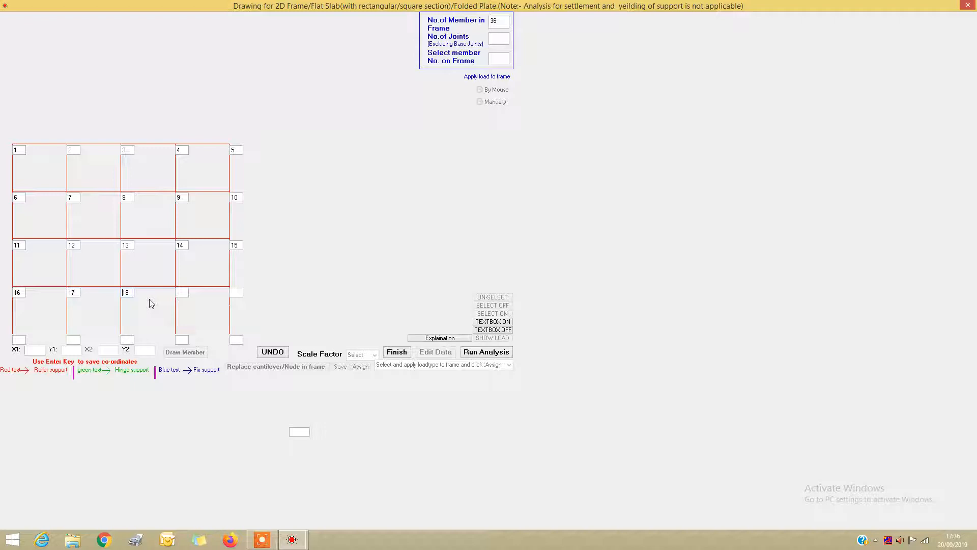
left_click(180, 294)
left_click(236, 294)
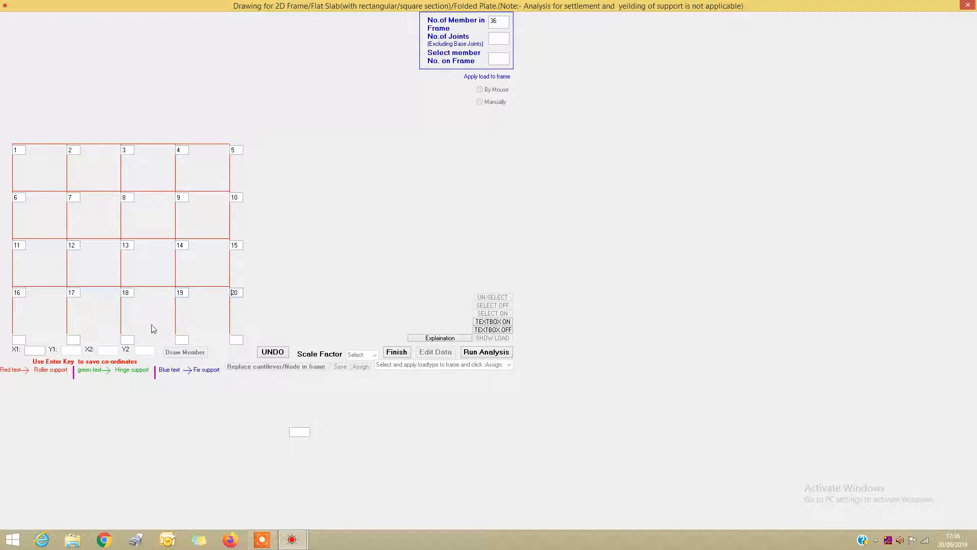
- Number the support joints at the column bases 21 to 25
left_click(19, 340)
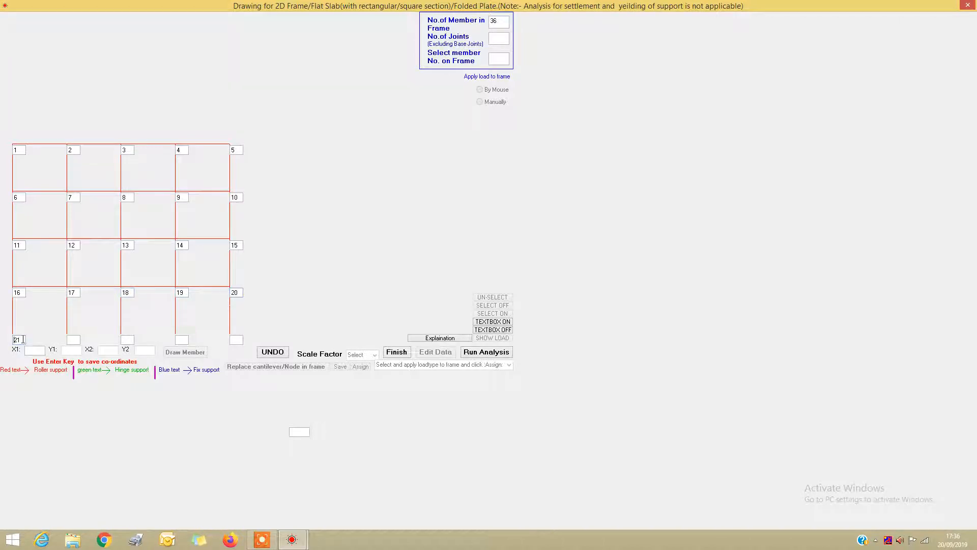
left_click(71, 339)
left_click(127, 340)
left_click(180, 340)
- Finish the frame drawing, confirm the joint numbering, and enter 20 frame joints and the total number of supports
left_click(397, 352)
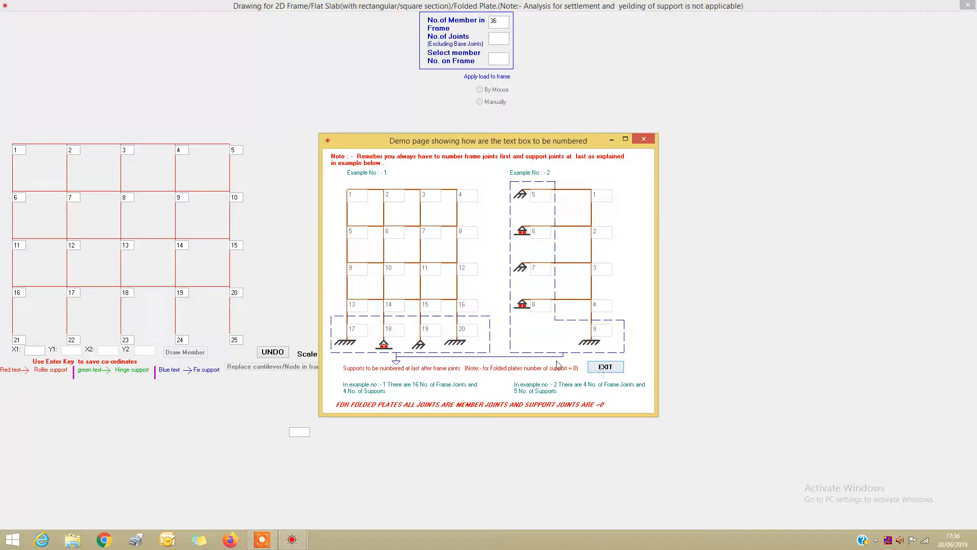
left_click(603, 368)
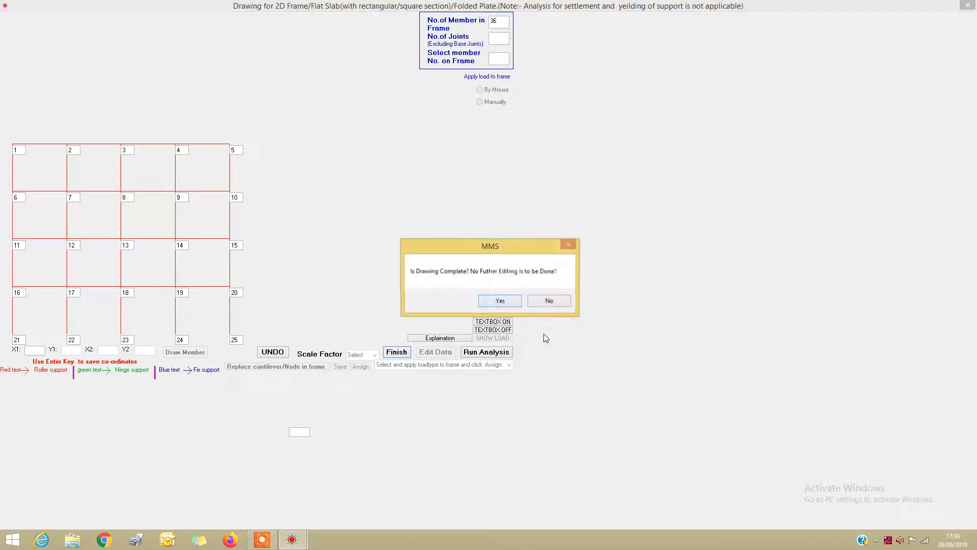
left_click(498, 302)
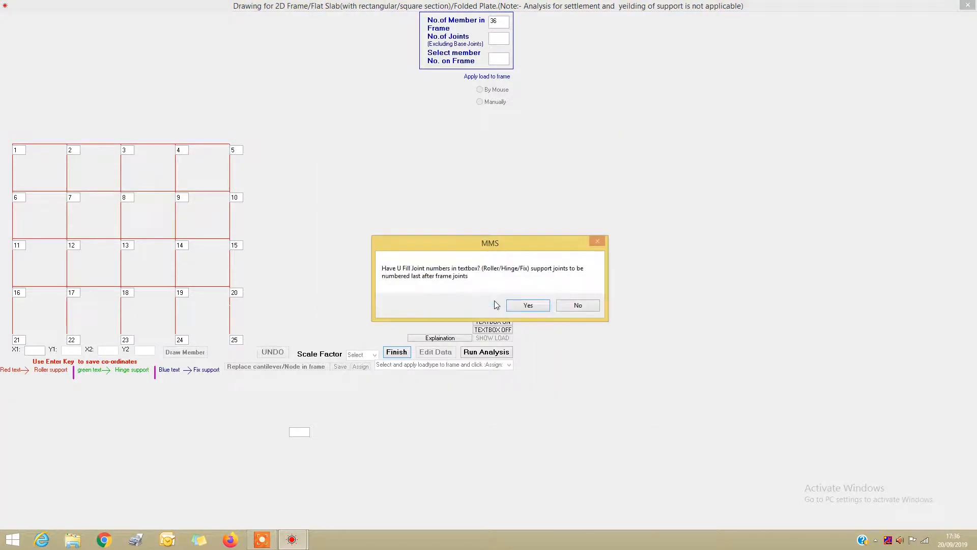
left_click(528, 306)
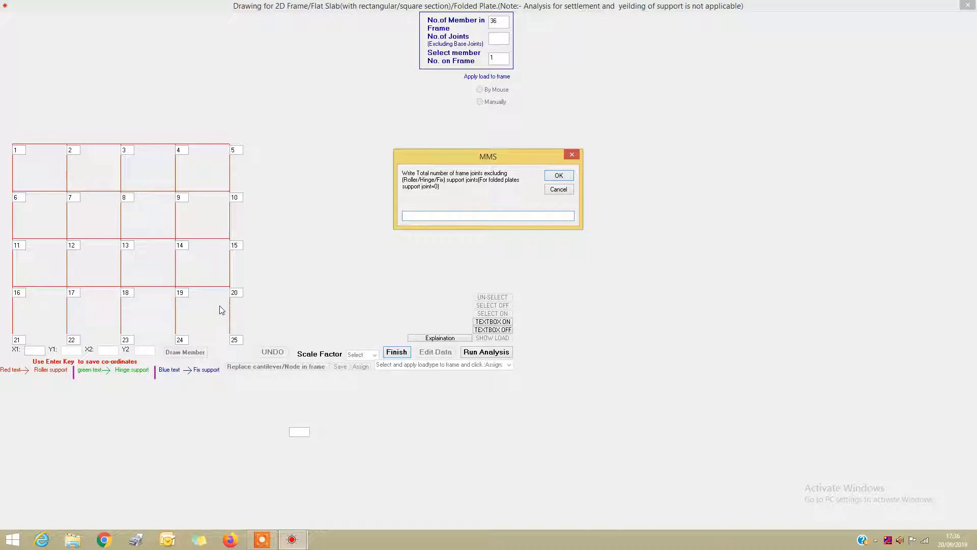
type("20")
key("Return")
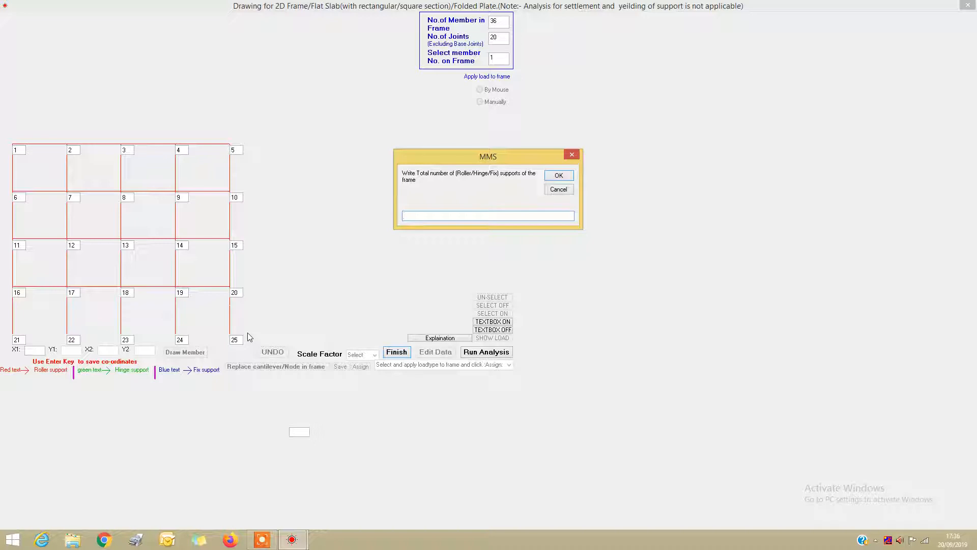
key("Return")
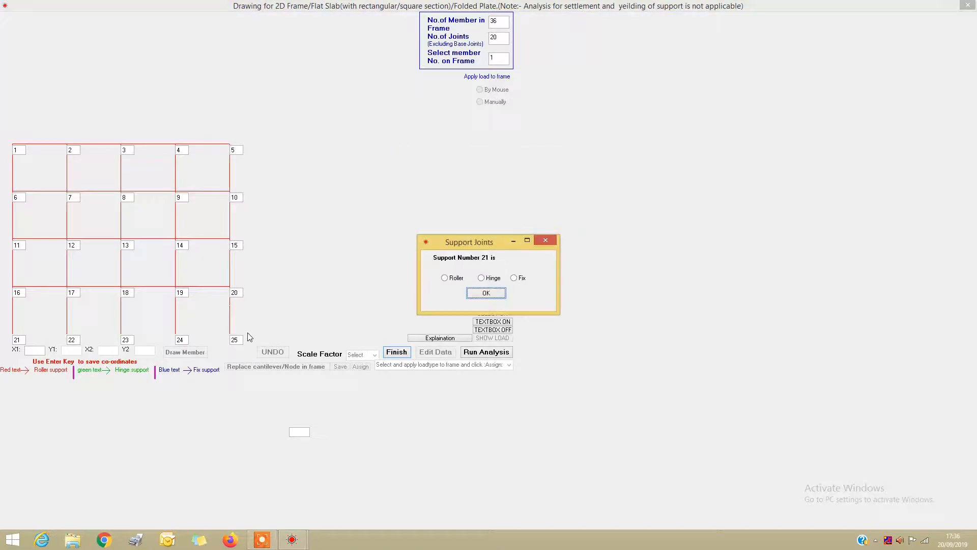
- Define support joints 21 to 25 as fixed supports
left_click(514, 279)
key("Return")
left_click(514, 278)
left_click(487, 294)
left_click(514, 278)
left_click(491, 297)
left_click(515, 279)
left_click(492, 297)
left_click(514, 279)
left_click(489, 298)
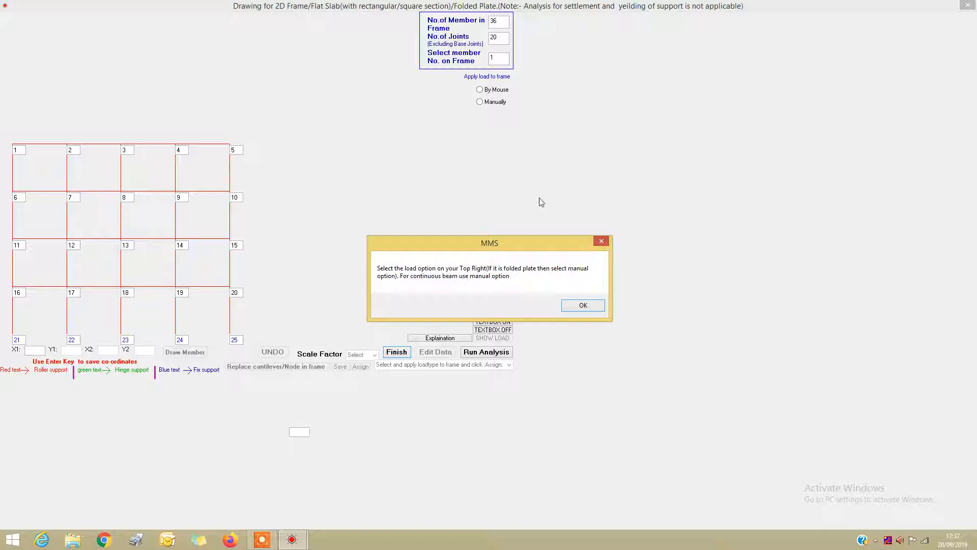
- Choose to apply frame loads by mouse and enter a member width of 3 m
left_click(584, 305)
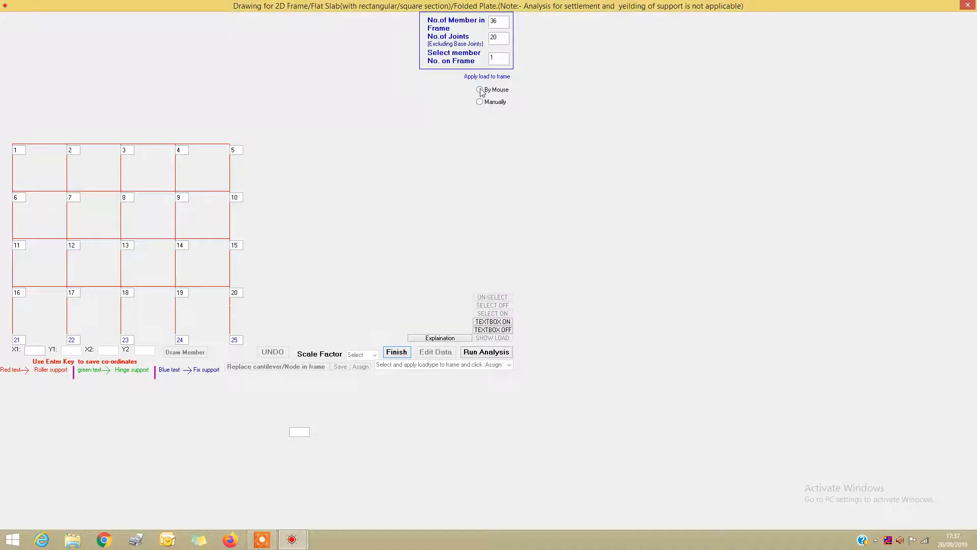
left_click(480, 89)
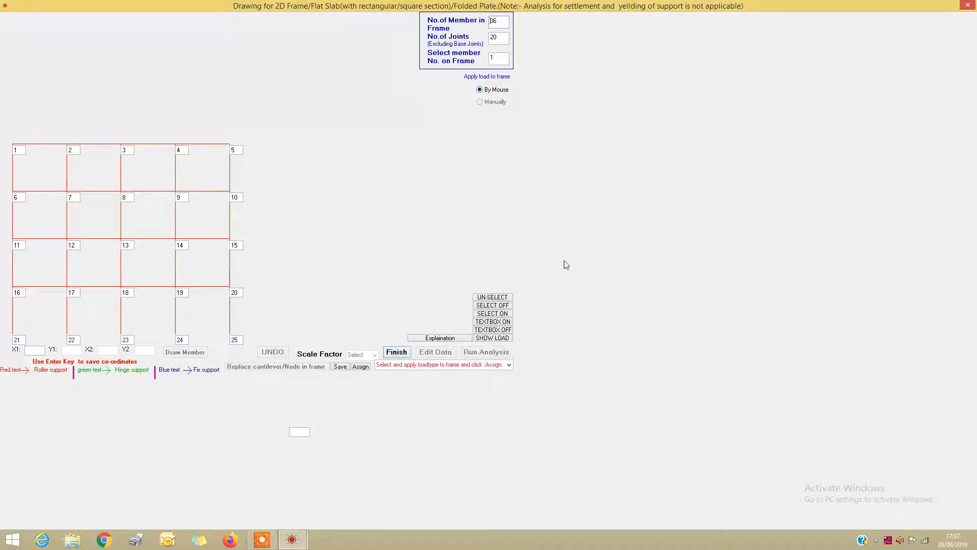
left_click(509, 364)
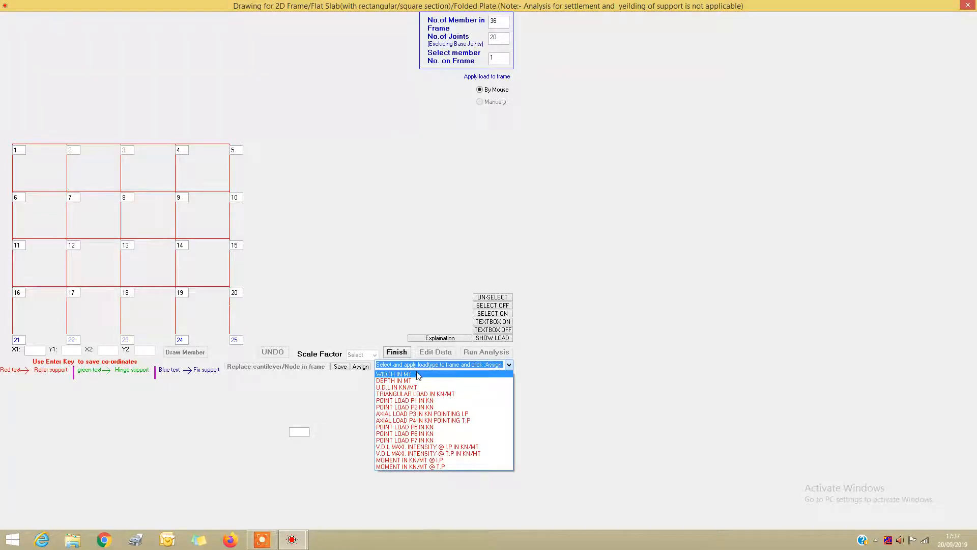
left_click(418, 375)
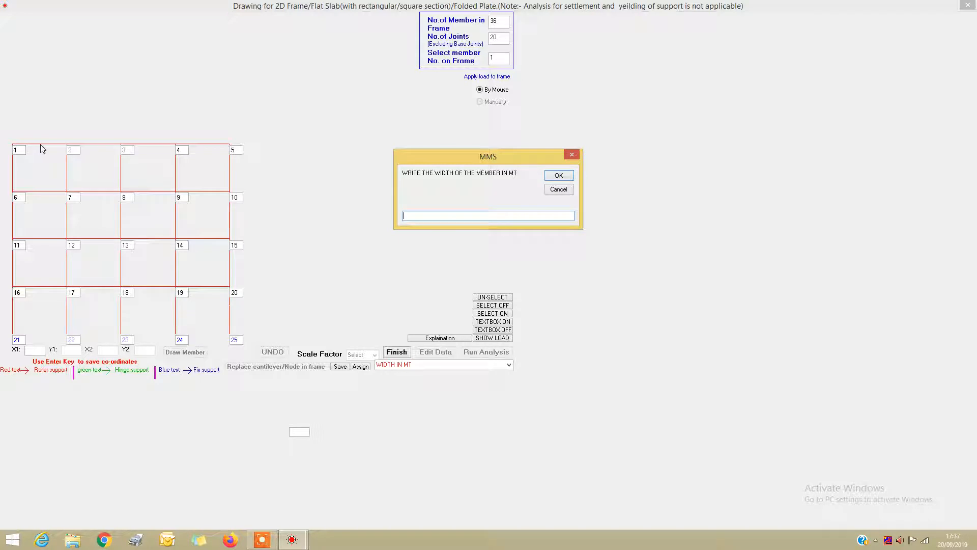
type("3")
key("Return")
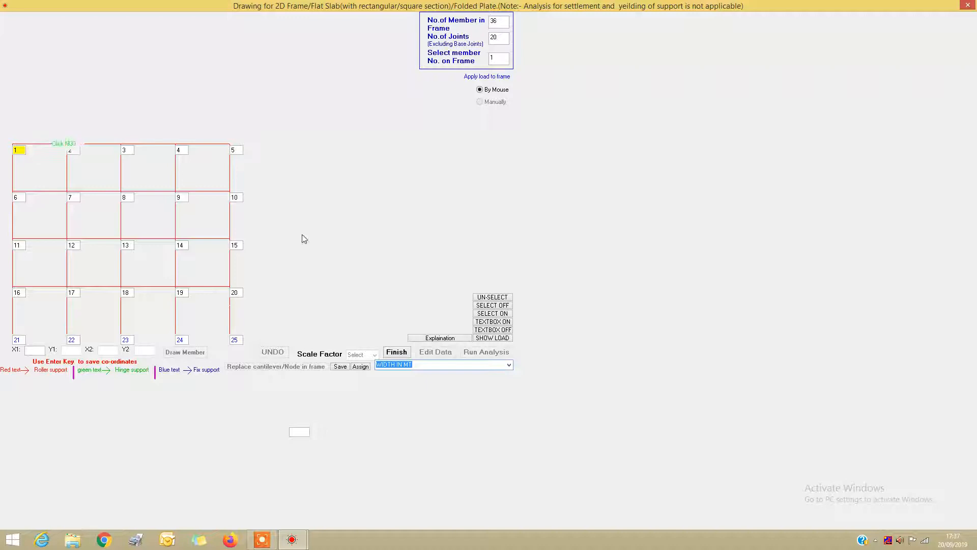
- Select the horizontal beams on all four levels and assign the entered width to them
left_click(490, 314)
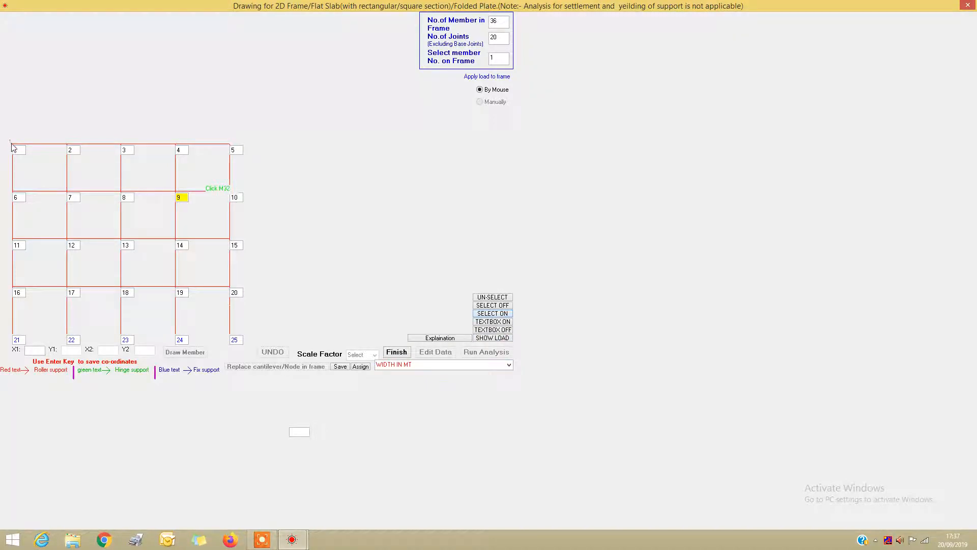
left_click_drag(12, 145, 240, 153)
left_click_drag(13, 196, 239, 200)
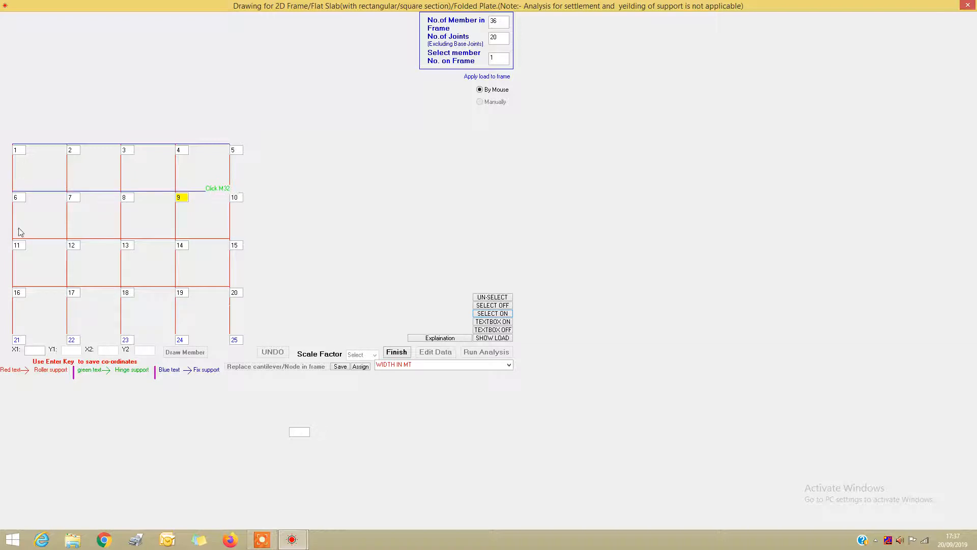
left_click_drag(9, 237, 227, 247)
left_click_drag(9, 280, 249, 290)
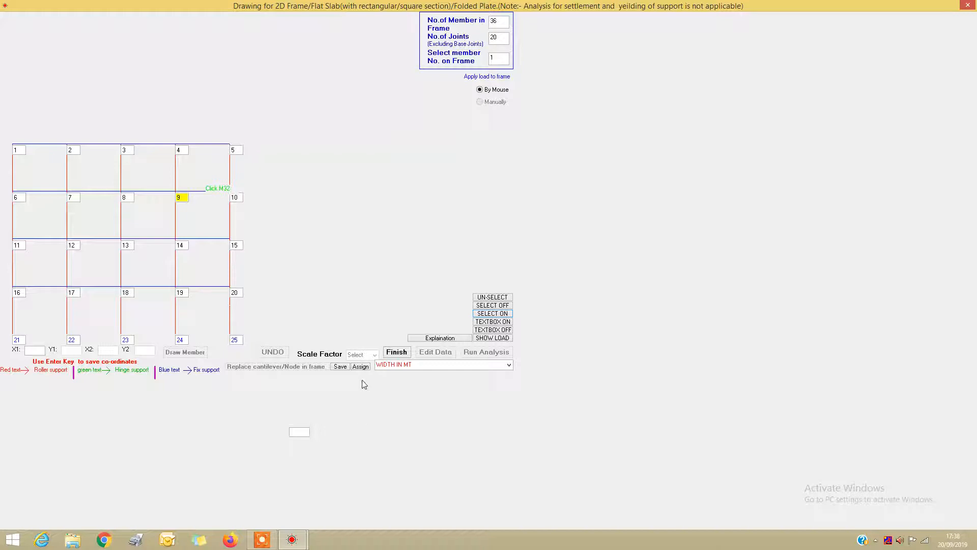
left_click(362, 367)
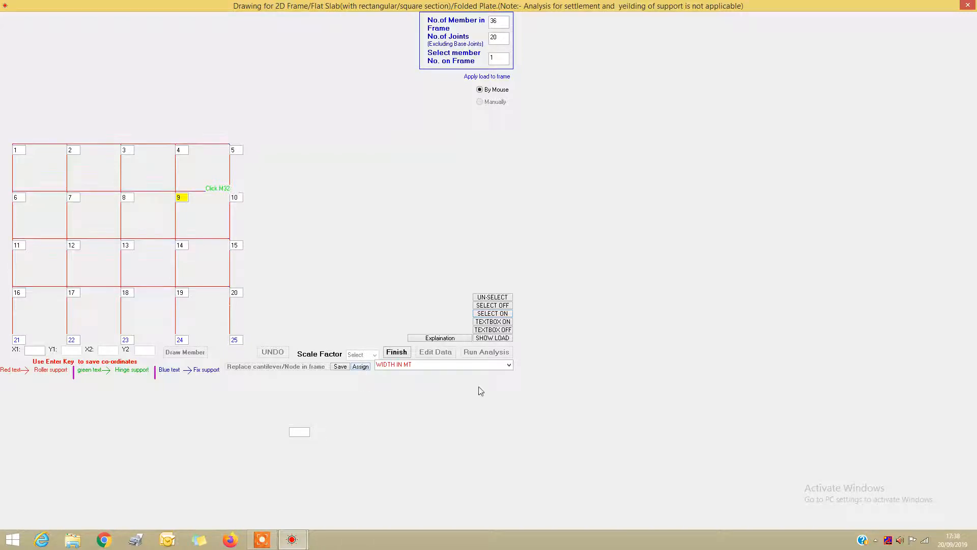
- Assign a width of 0.45 m to all the columns on the five vertical lines of the frame
left_click(509, 365)
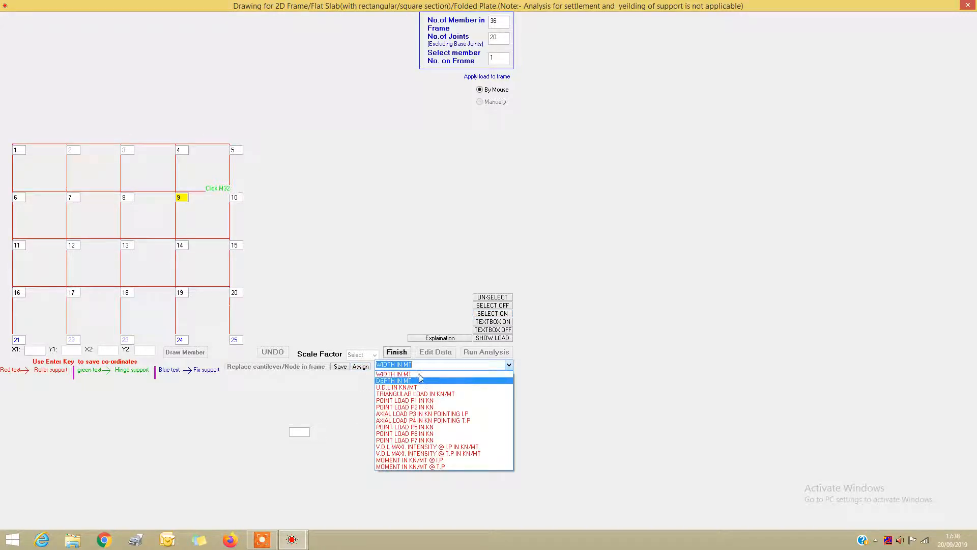
left_click(421, 374)
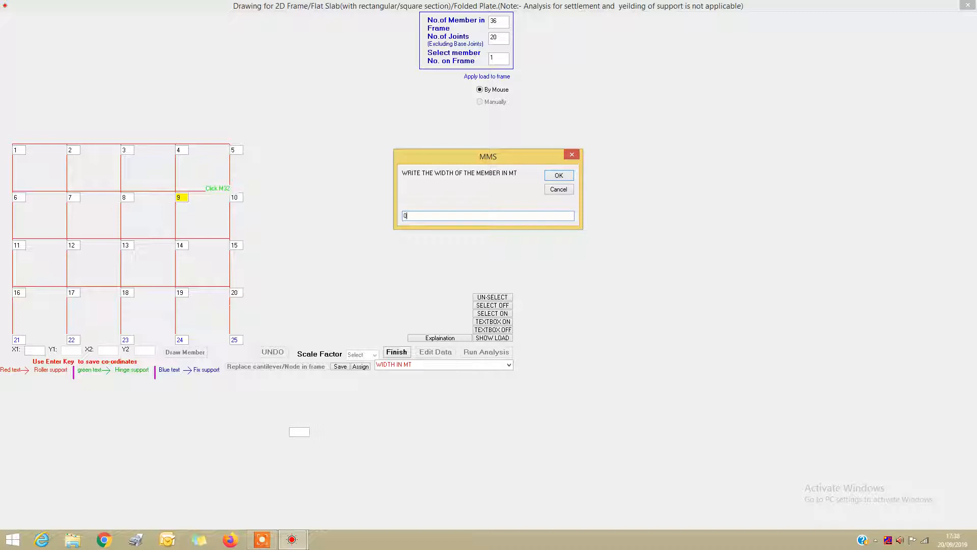
type("0.45")
key("Return")
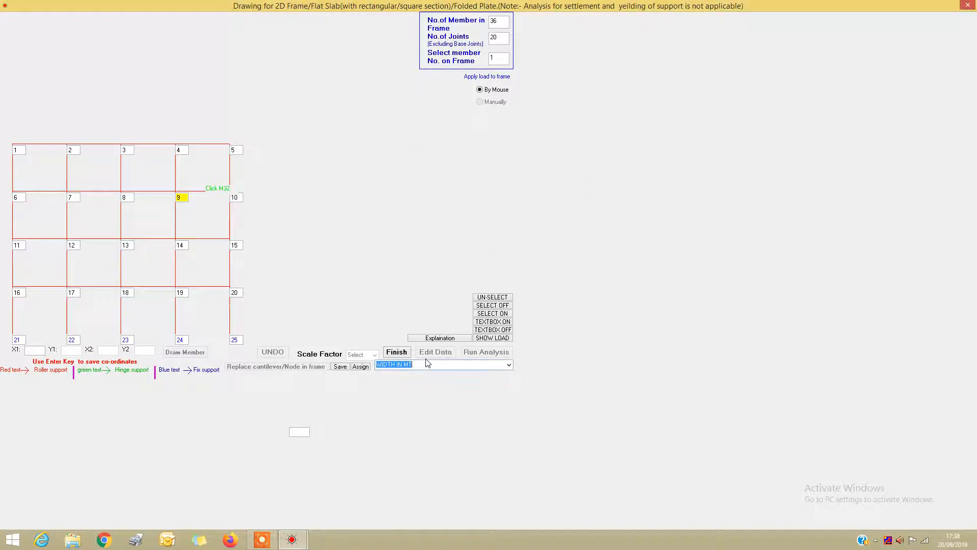
left_click(486, 314)
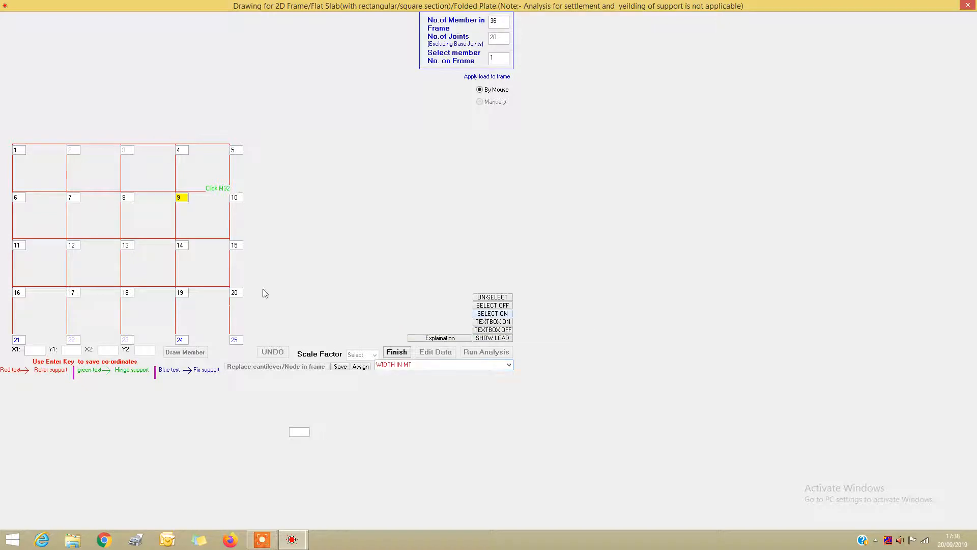
left_click_drag(8, 143, 10, 338)
left_click_drag(64, 140, 72, 340)
left_click_drag(117, 277, 122, 340)
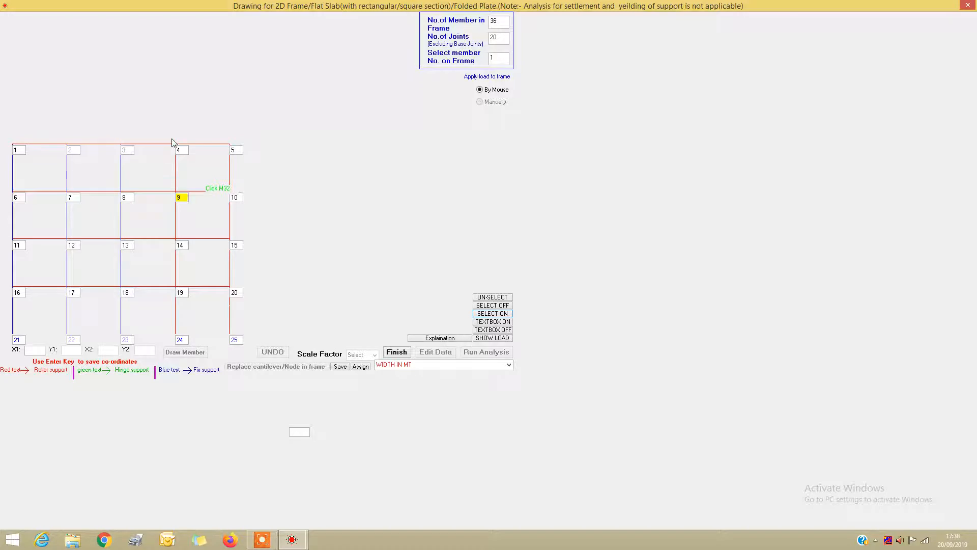
left_click_drag(173, 142, 181, 335)
left_click_drag(228, 143, 235, 336)
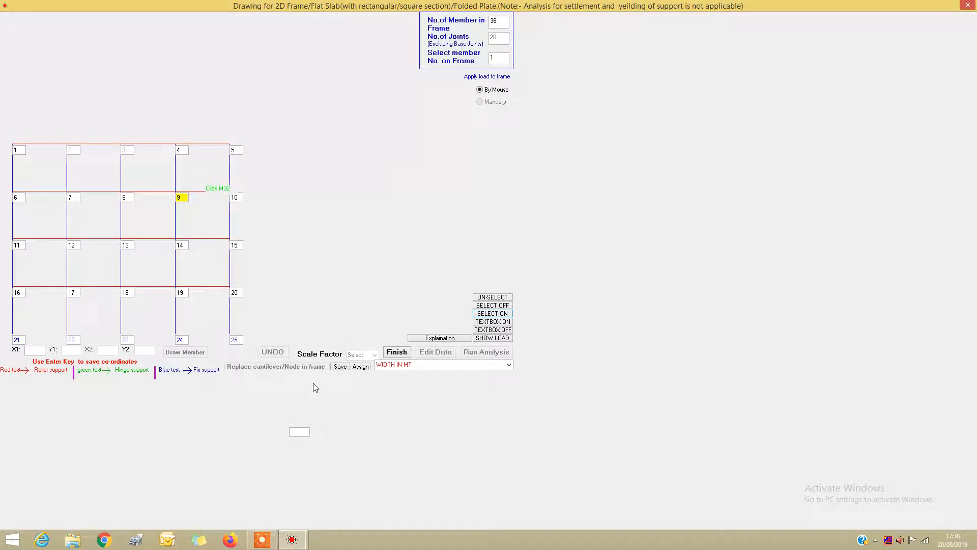
left_click(361, 367)
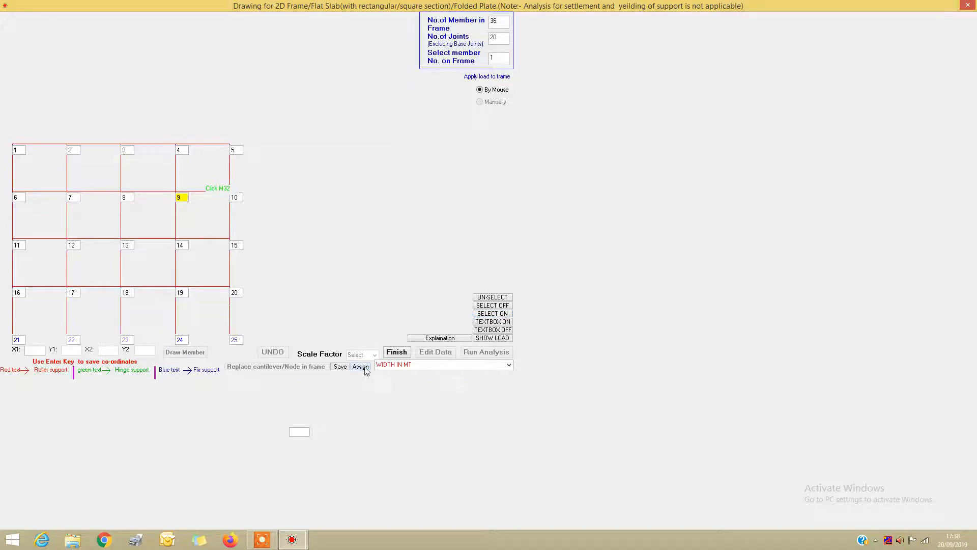
- Assign a member depth of 0.3 m to the horizontal beams on all four levels
left_click(509, 366)
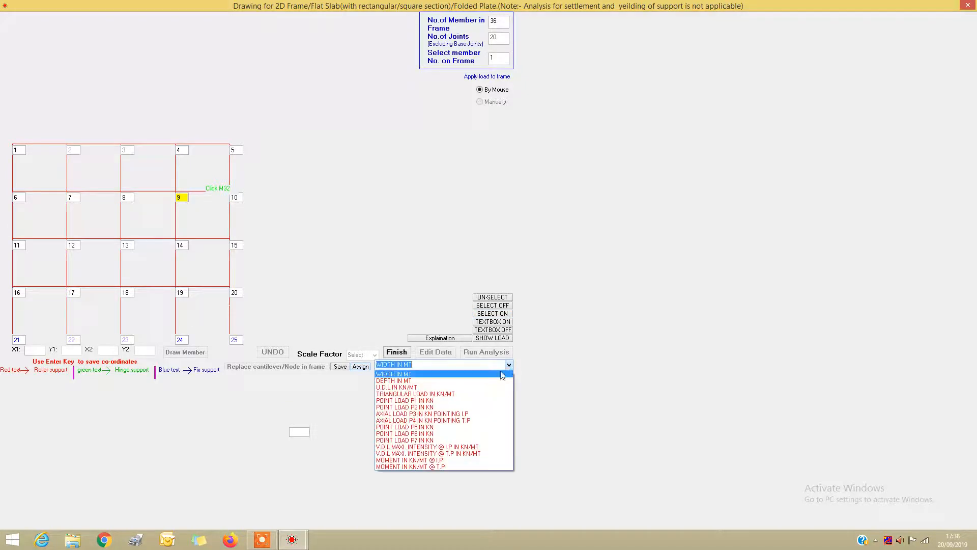
left_click(424, 381)
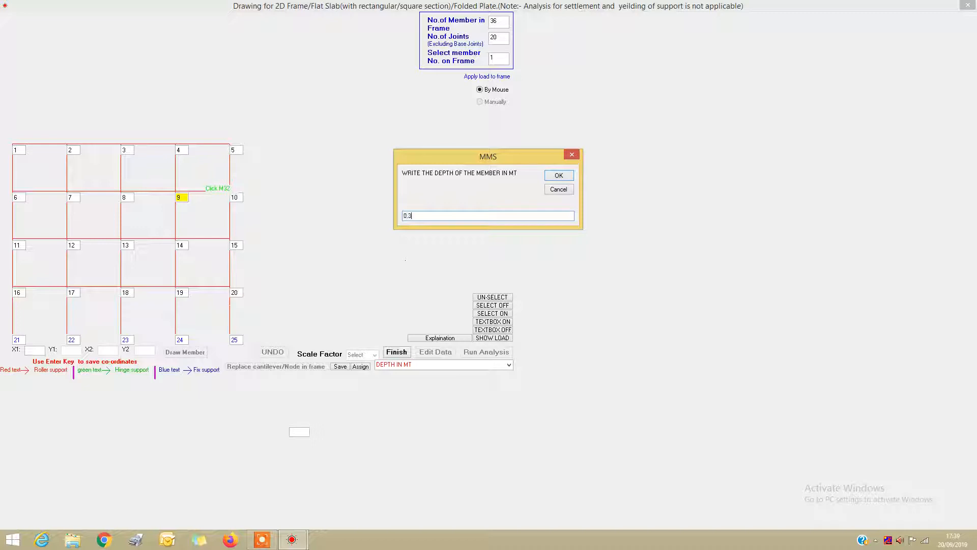
key("Return")
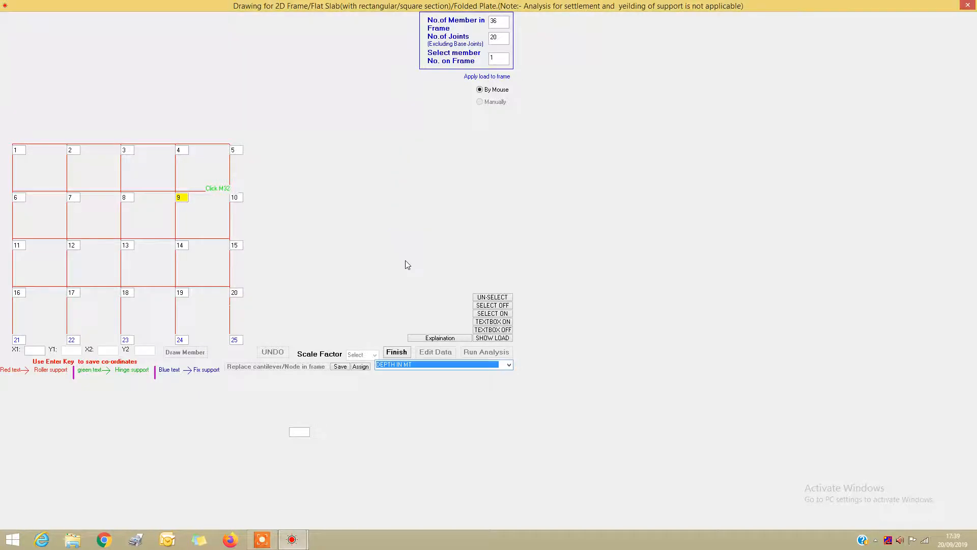
left_click(483, 315)
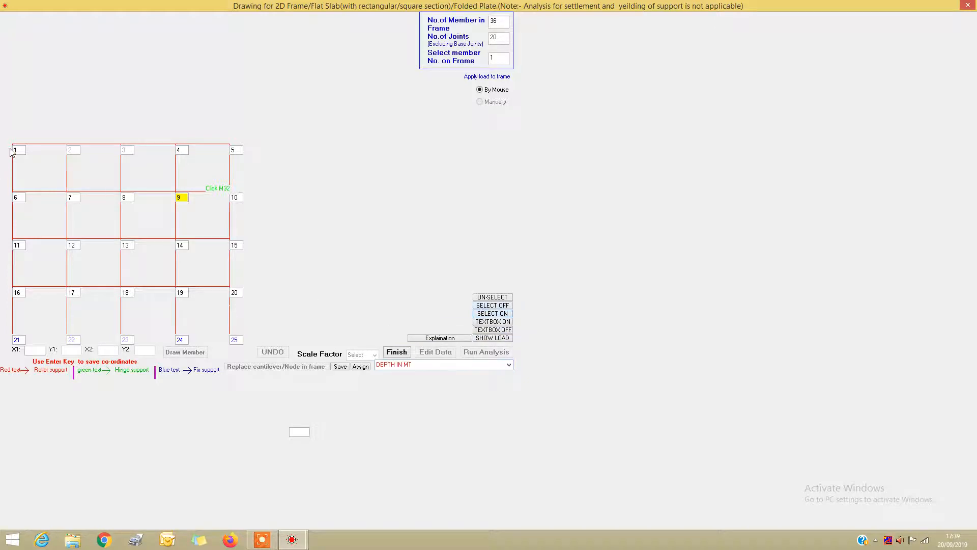
left_click_drag(11, 142, 233, 150)
left_click_drag(10, 187, 235, 201)
left_click_drag(10, 234, 237, 245)
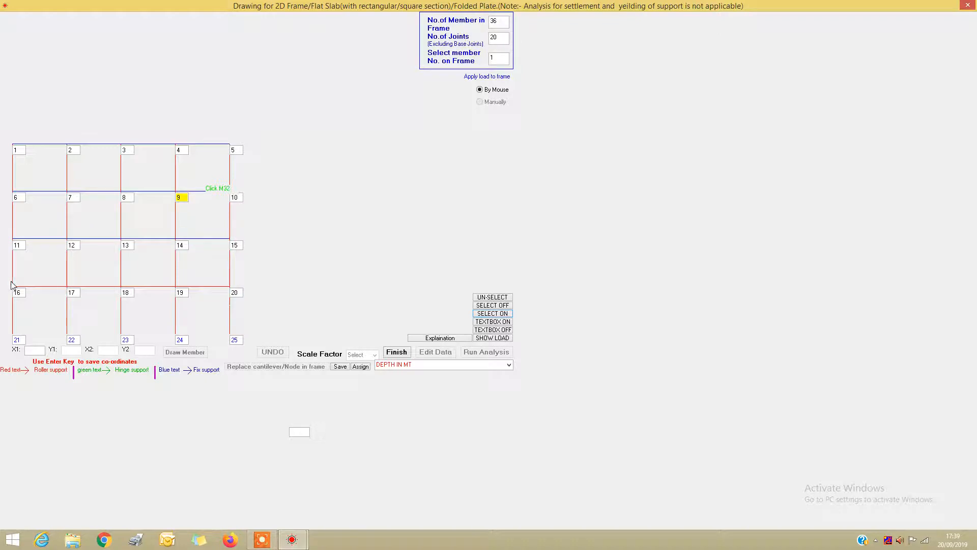
left_click_drag(11, 284, 213, 294)
left_click(359, 368)
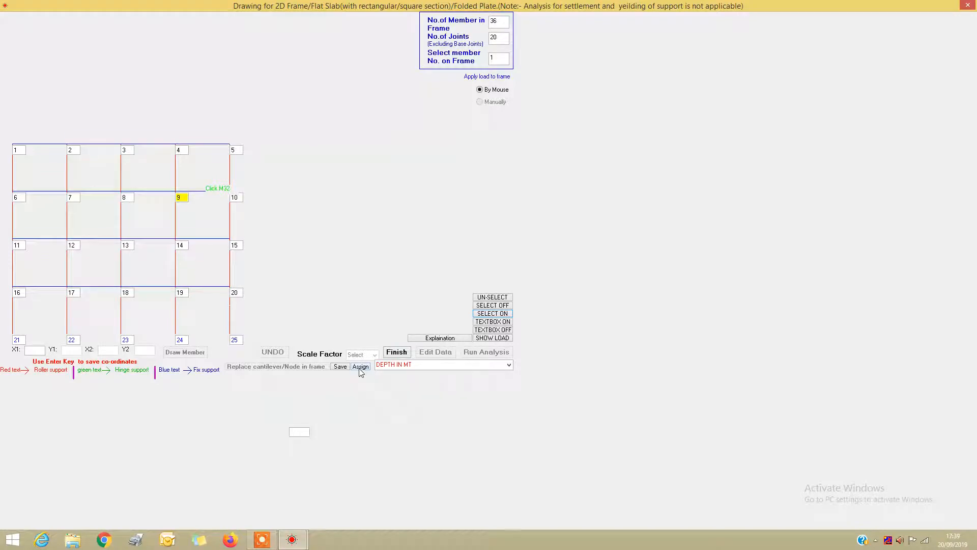
- Assign a member depth of 0.45 m to all the columns from the top level down to the supports
left_click(508, 365)
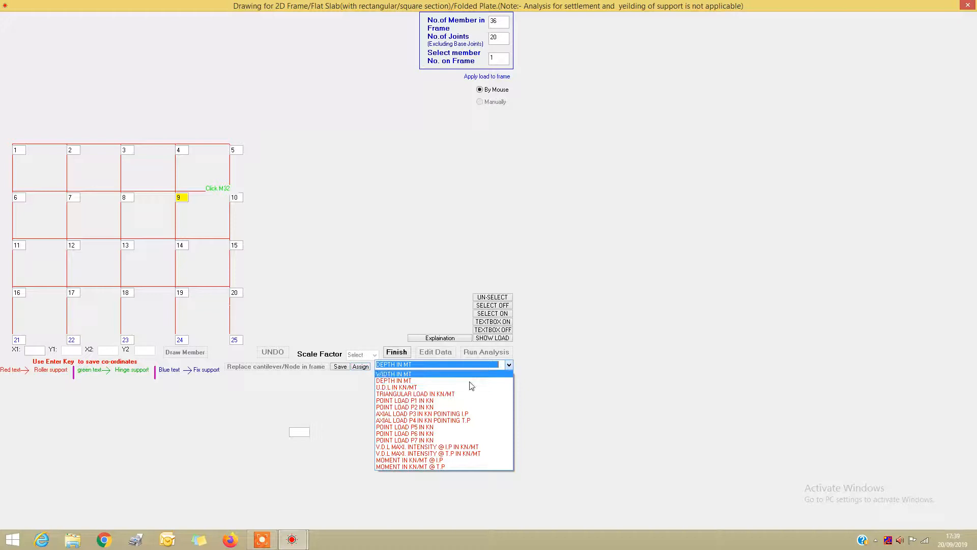
left_click(416, 382)
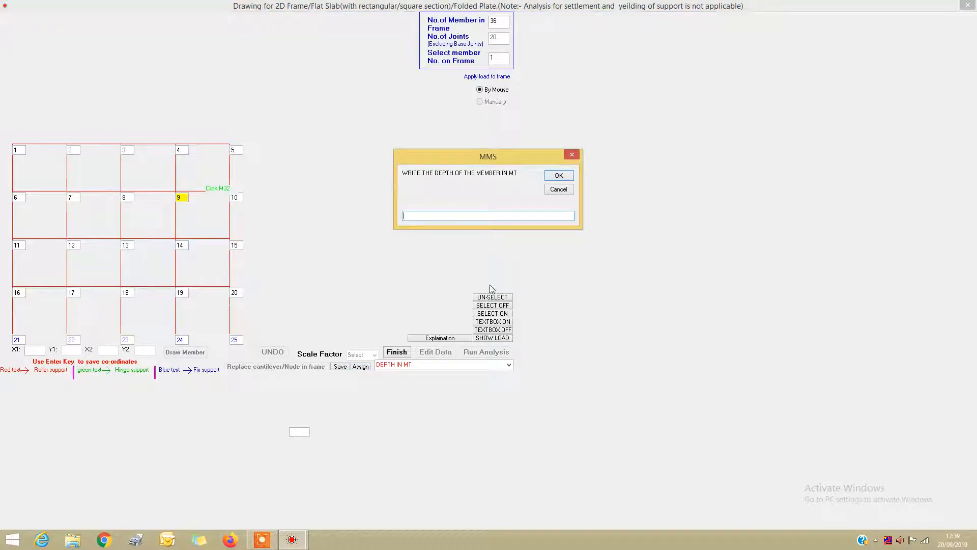
type("0.45")
key("Return")
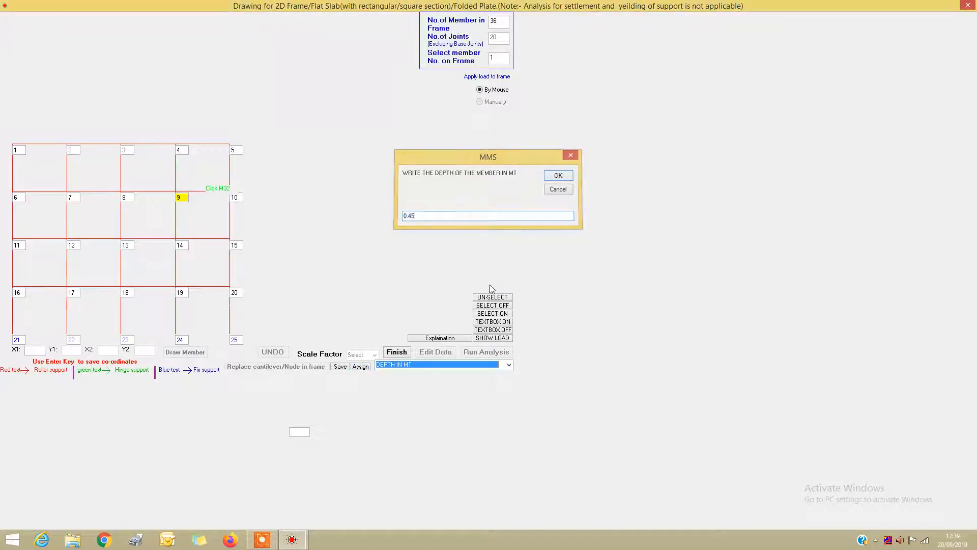
left_click(482, 314)
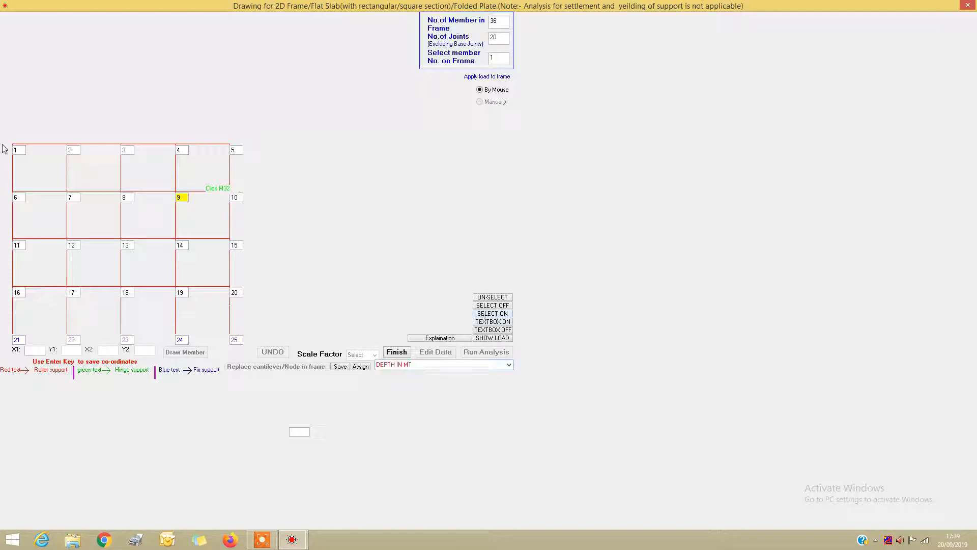
left_click_drag(10, 139, 18, 340)
left_click_drag(65, 142, 77, 330)
left_click_drag(117, 140, 126, 337)
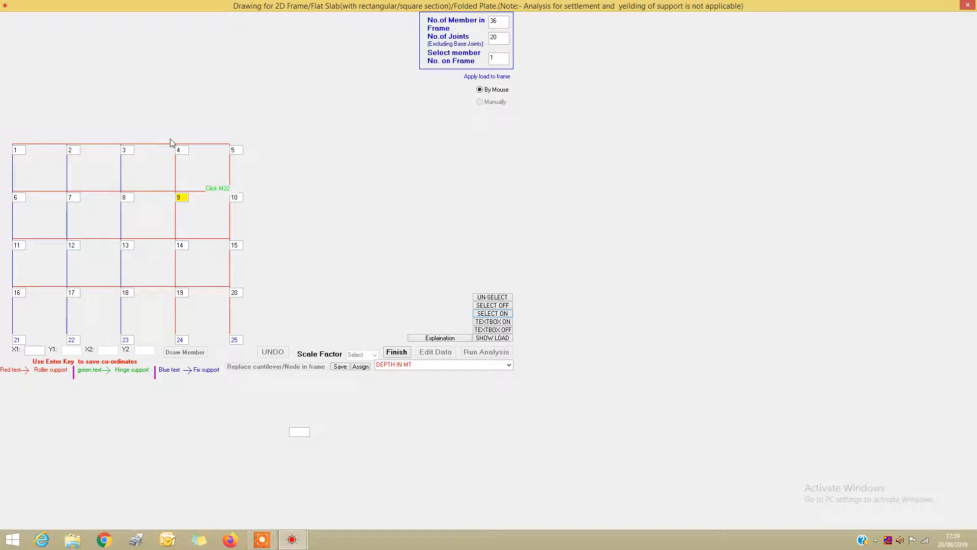
left_click_drag(171, 140, 182, 337)
left_click_drag(228, 141, 236, 340)
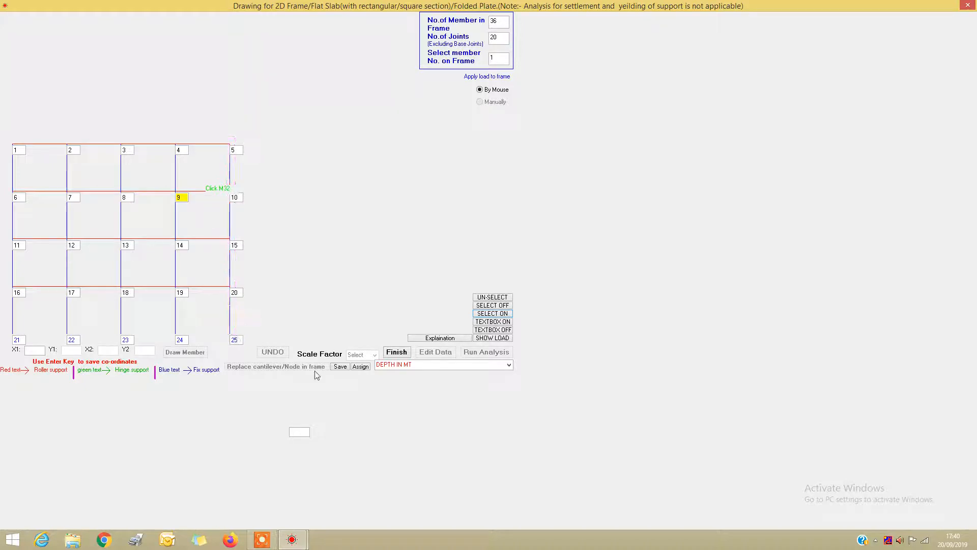
left_click(361, 367)
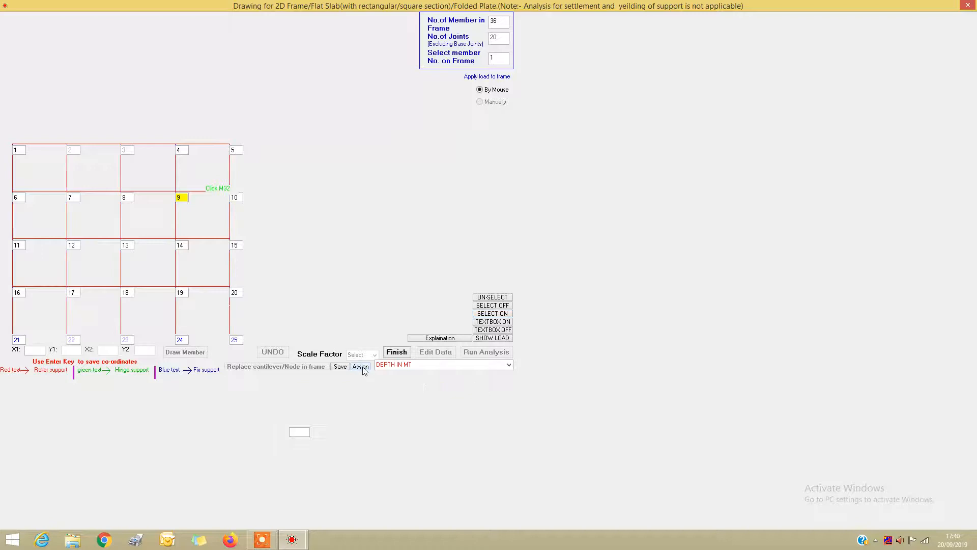
- Apply a uniformly distributed load of 75 kN/m to the horizontal beams on all four levels
left_click(509, 365)
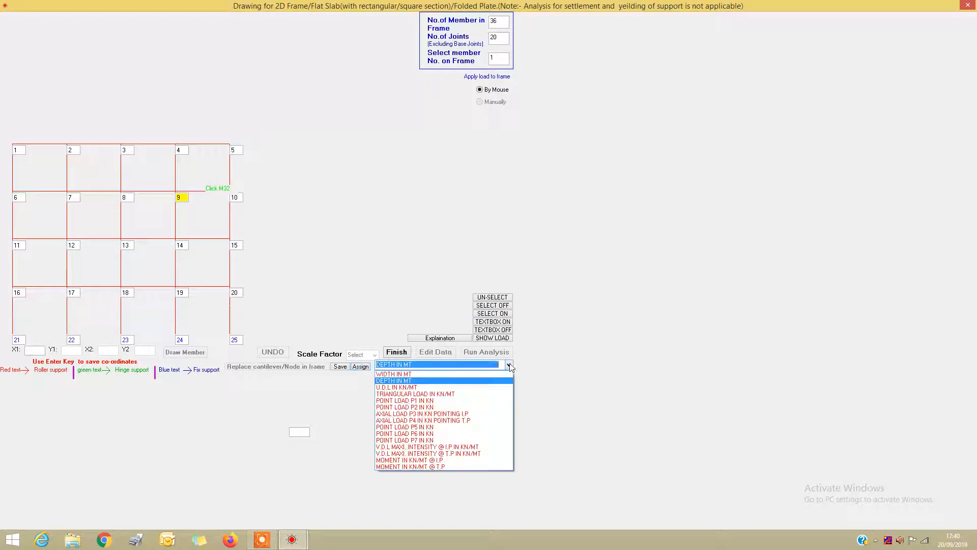
left_click(407, 388)
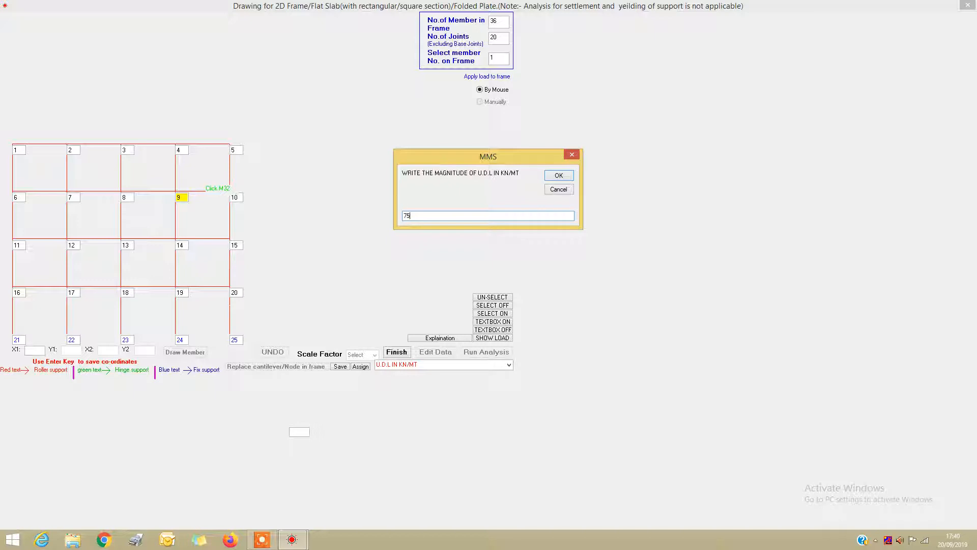
key("Return")
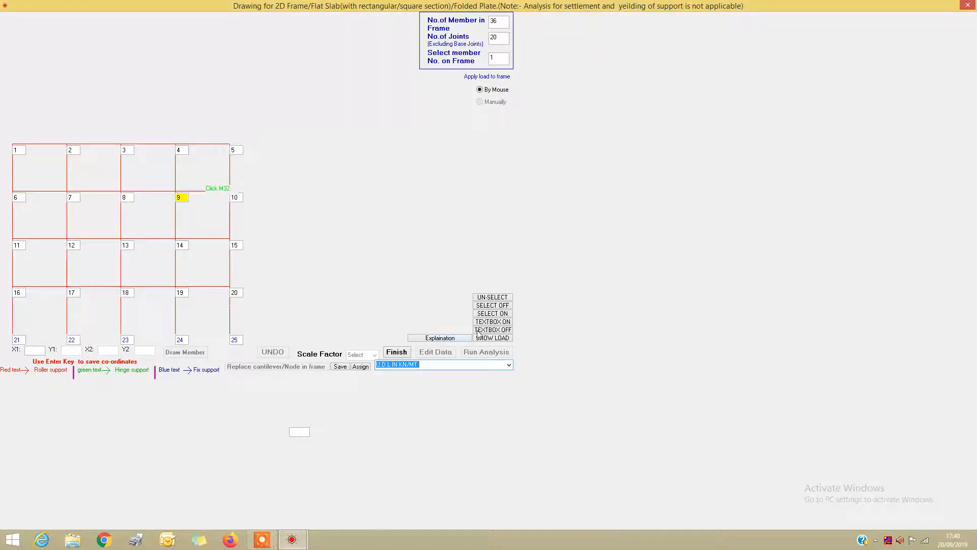
left_click(482, 314)
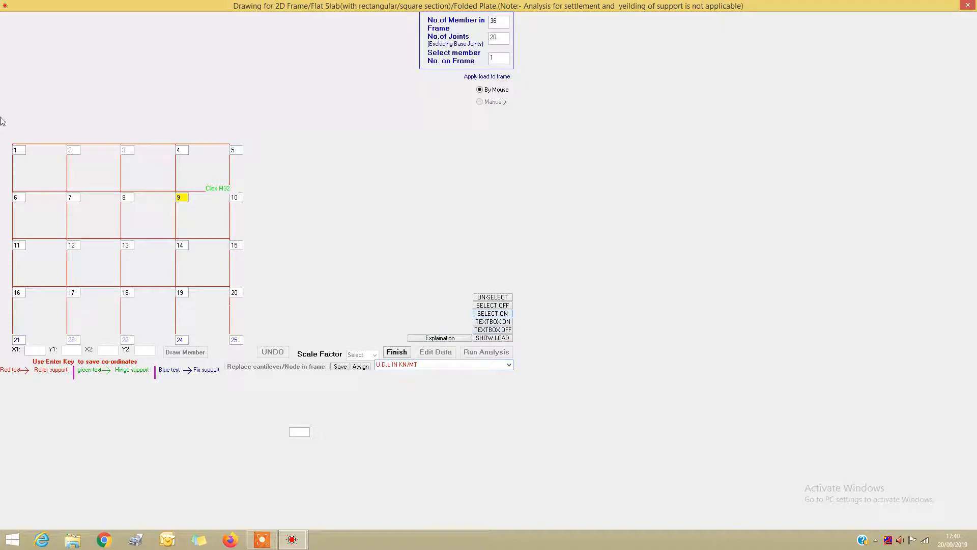
left_click_drag(8, 146, 235, 147)
left_click_drag(9, 189, 238, 197)
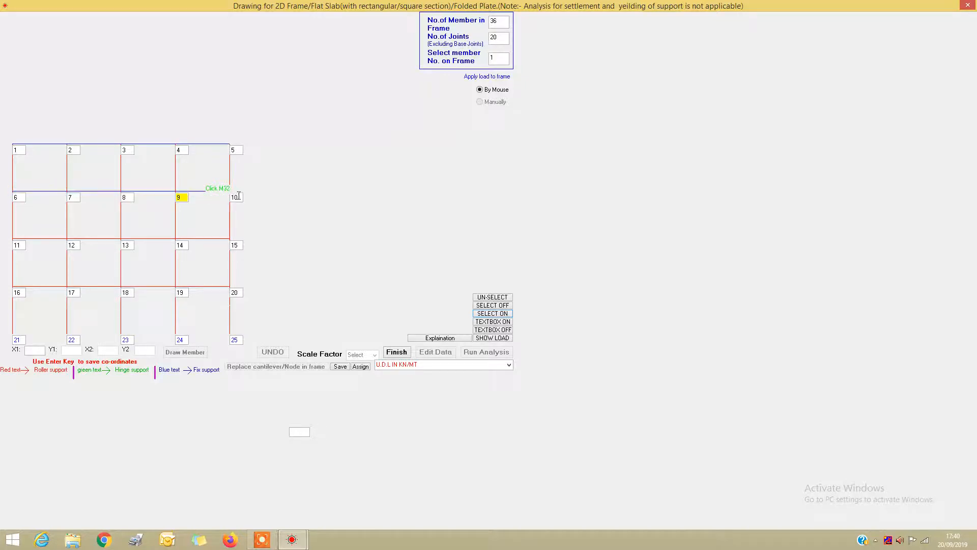
left_click_drag(9, 237, 237, 247)
left_click_drag(10, 282, 242, 295)
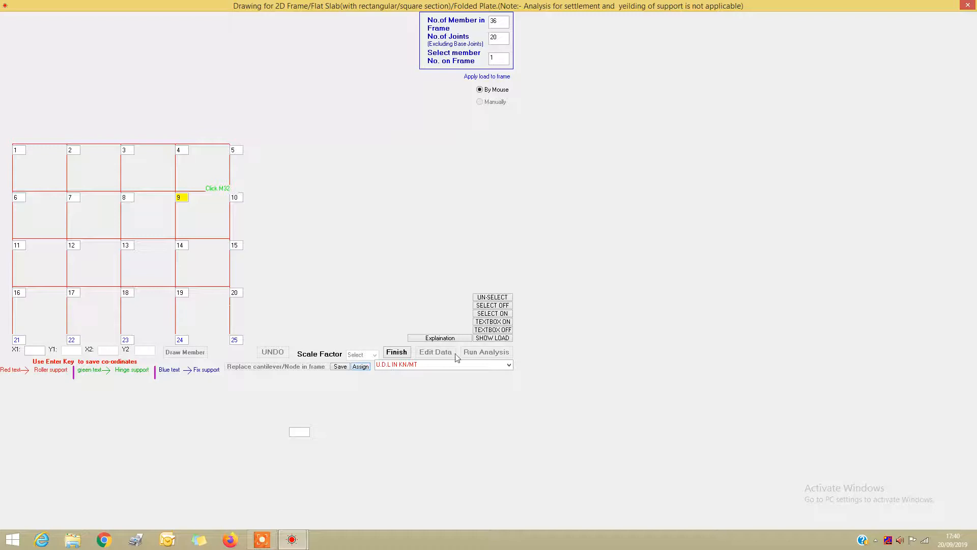
- Display the uniformly distributed loads on the frame to check them, and close the load view
left_click(483, 338)
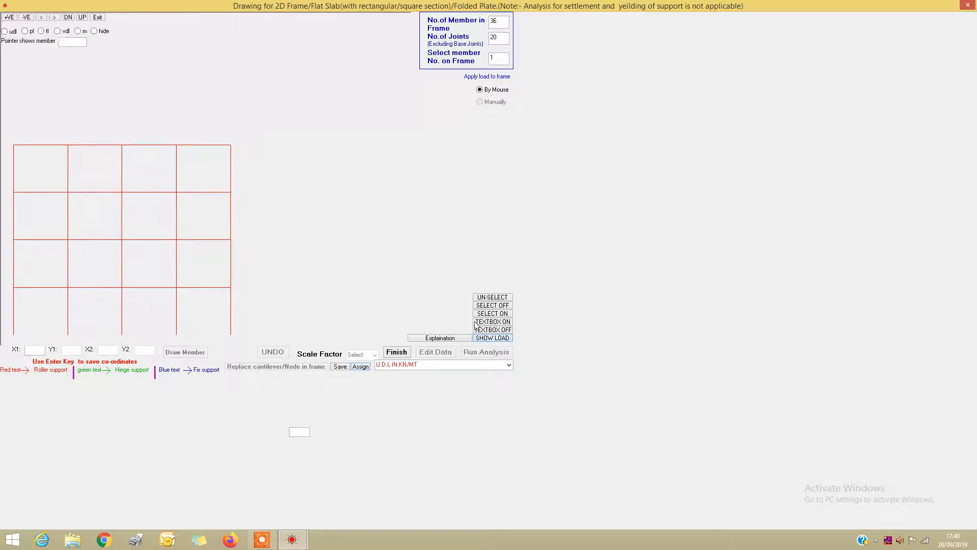
left_click(4, 32)
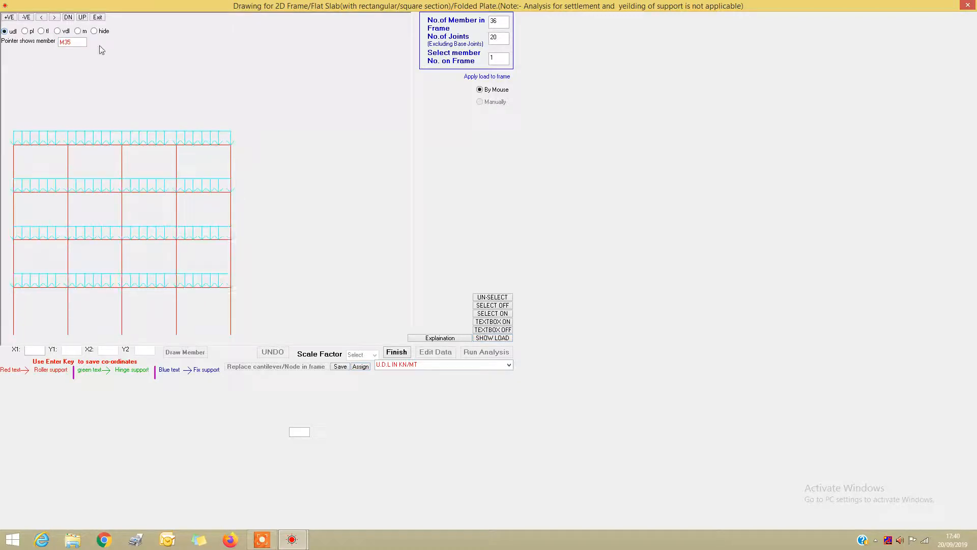
left_click(97, 18)
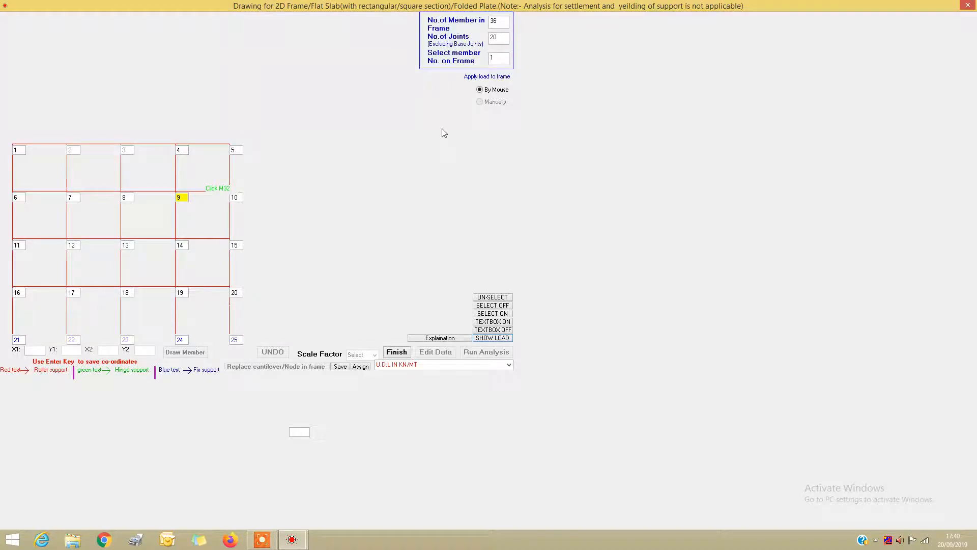
- Save the frame data to the existing DAT file named m
left_click(340, 367)
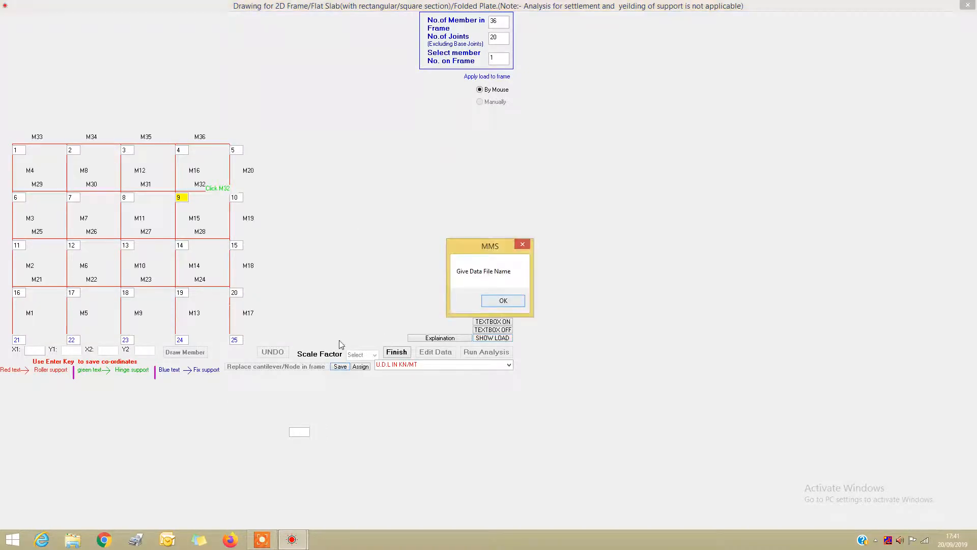
left_click(496, 301)
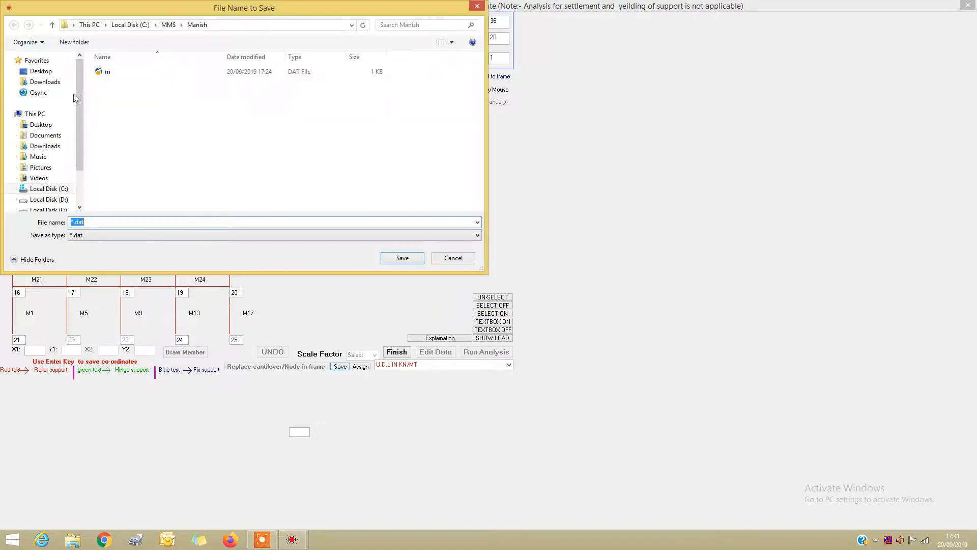
left_click(105, 74)
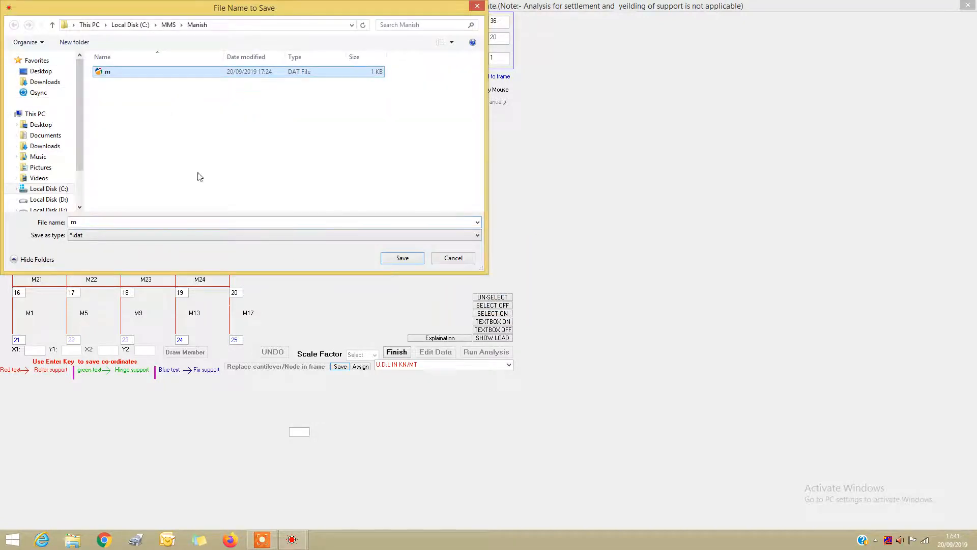
left_click(402, 258)
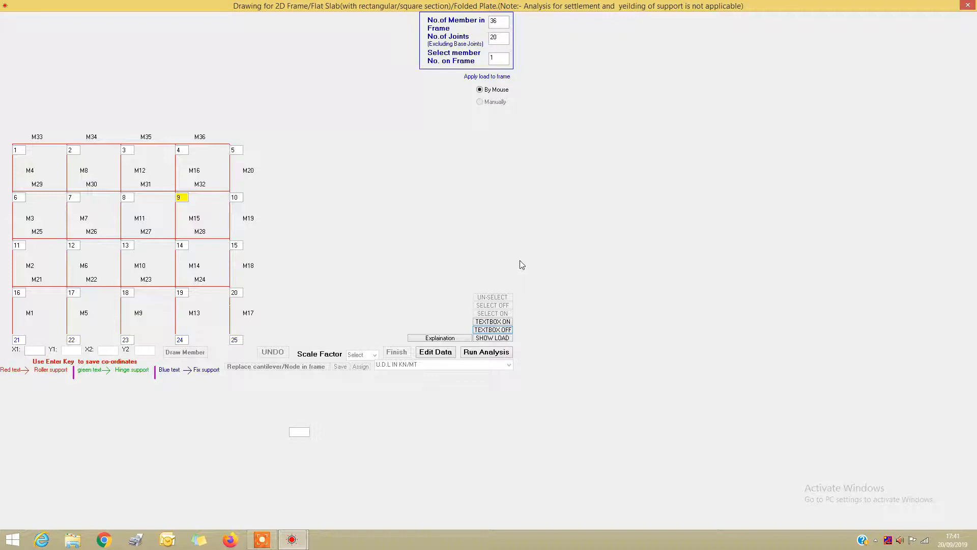
- Run the input for the 2D frame, review the output listing through to the last member, and close the listing
left_click(486, 352)
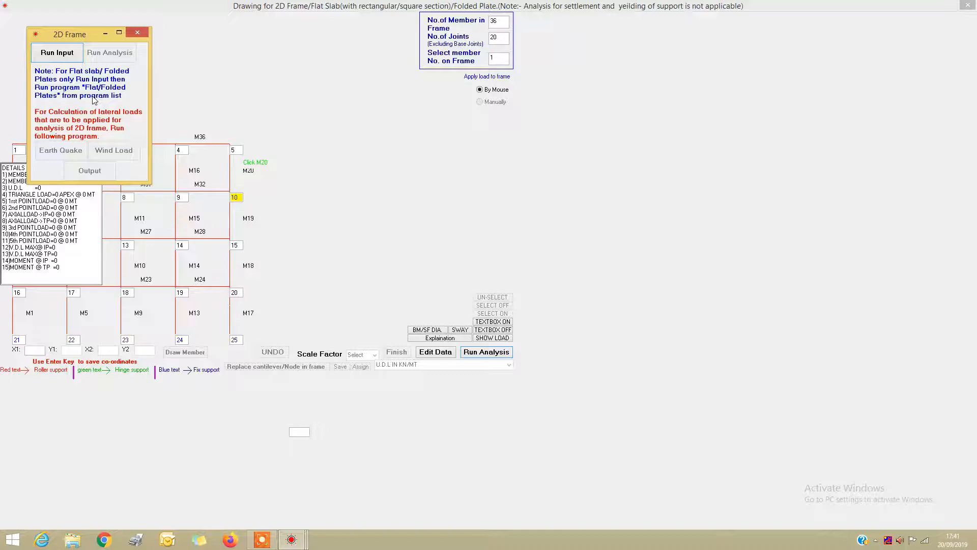
left_click(59, 56)
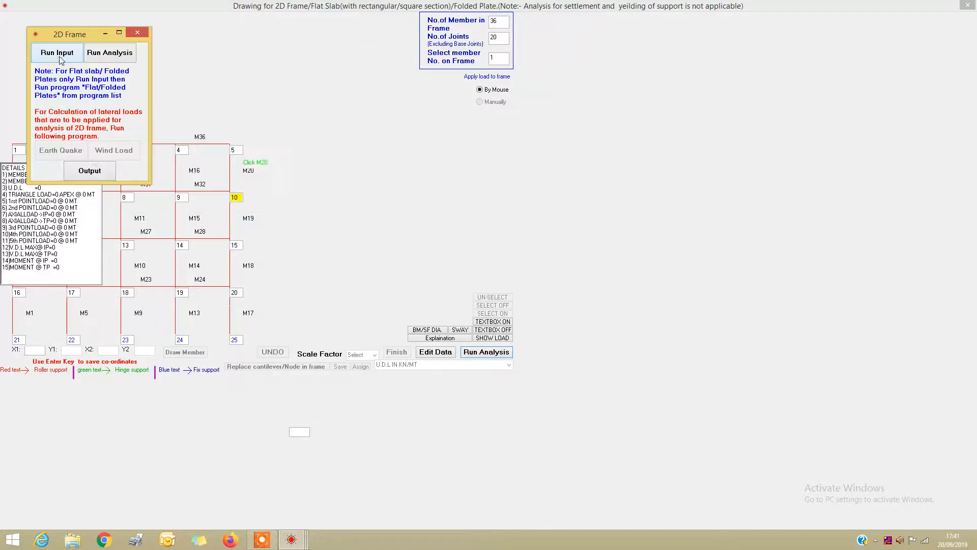
left_click(97, 173)
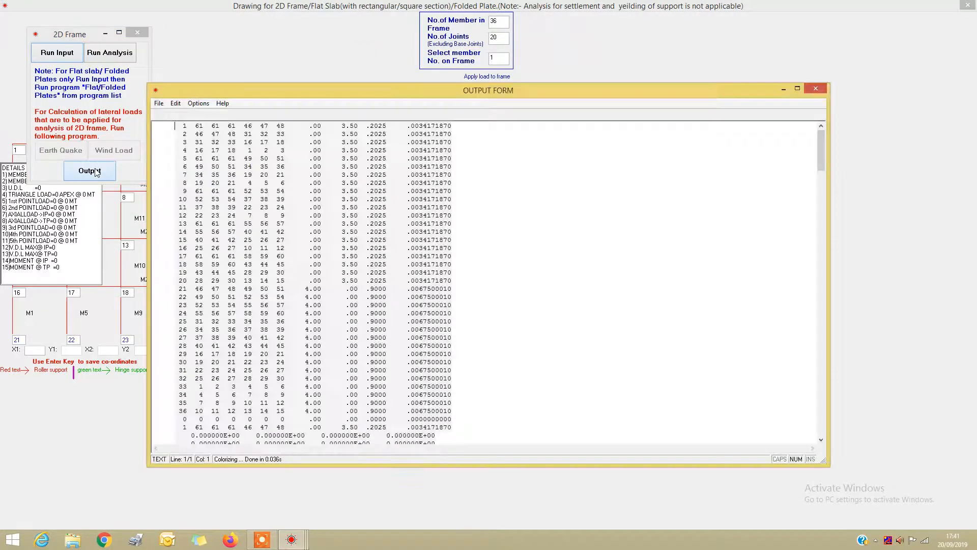
scroll(447, 257, "down", 20)
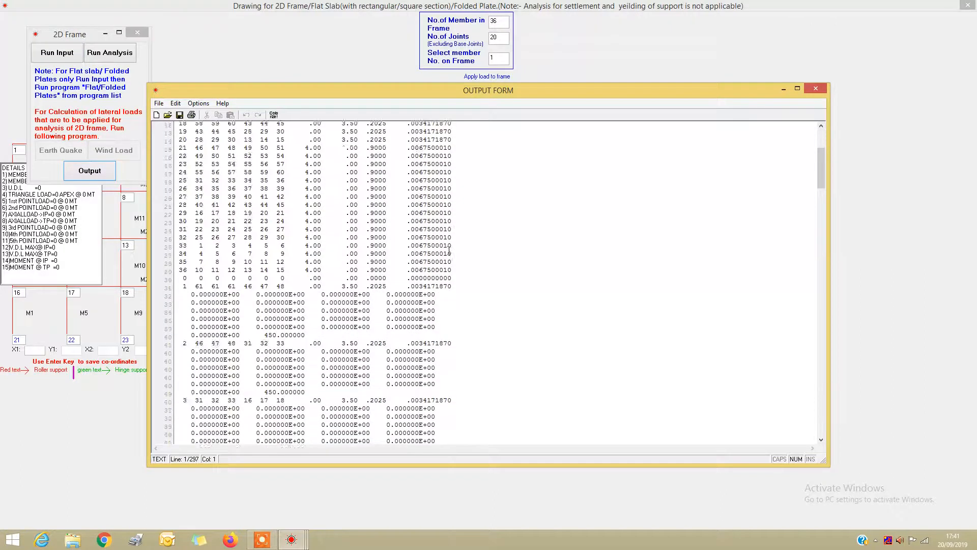
scroll(450, 247, "down", 20)
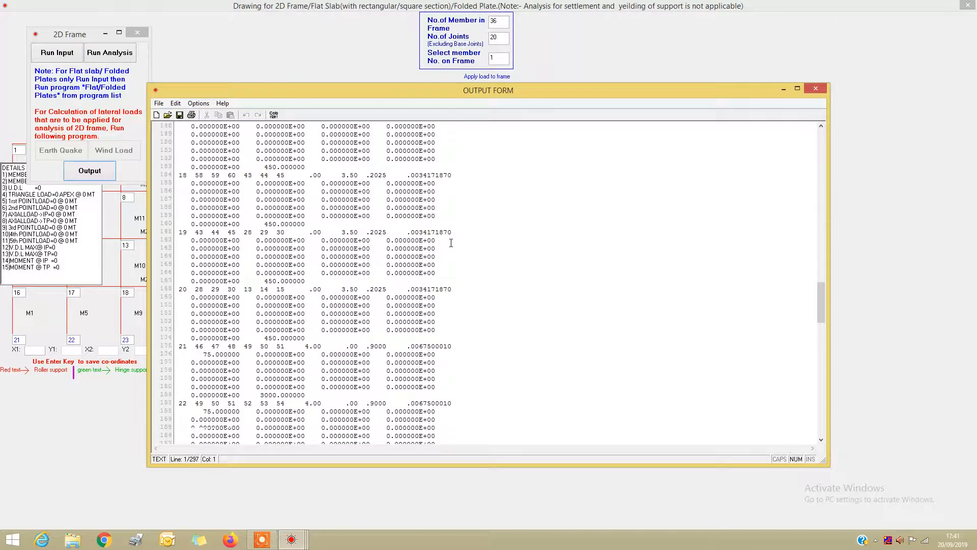
scroll(430, 261, "down", 10)
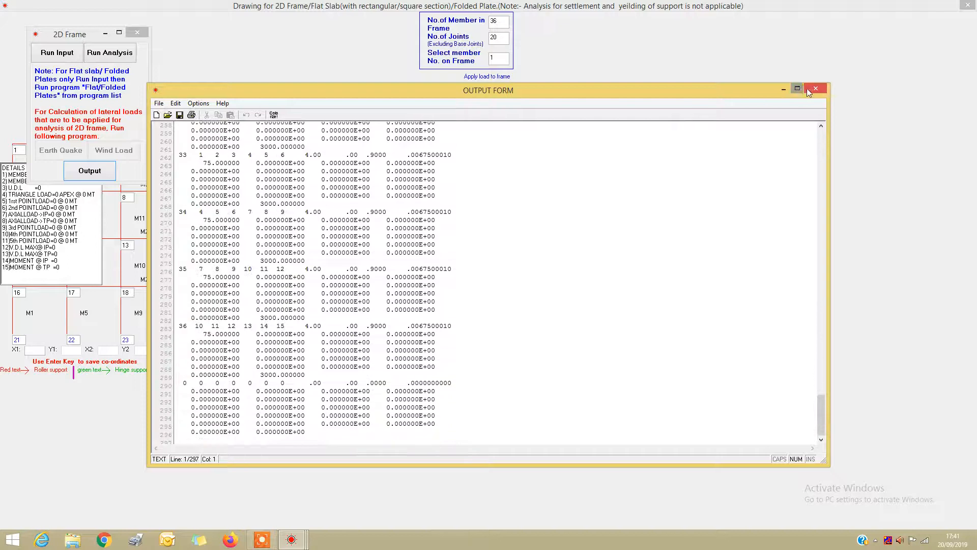
left_click(815, 90)
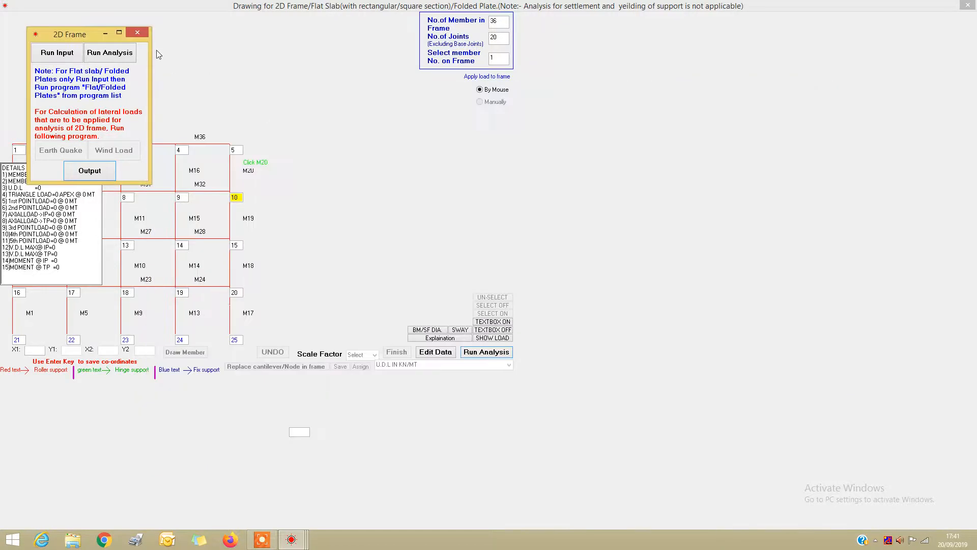
- Close the 2D frame run window and the frame drawing, acknowledging the message, to return to the main MMS System form
left_click(135, 33)
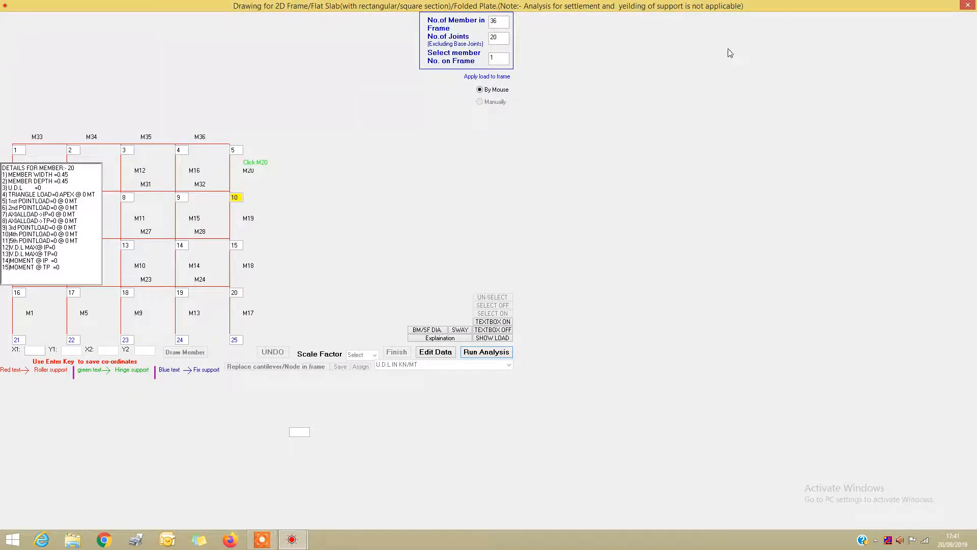
left_click(968, 6)
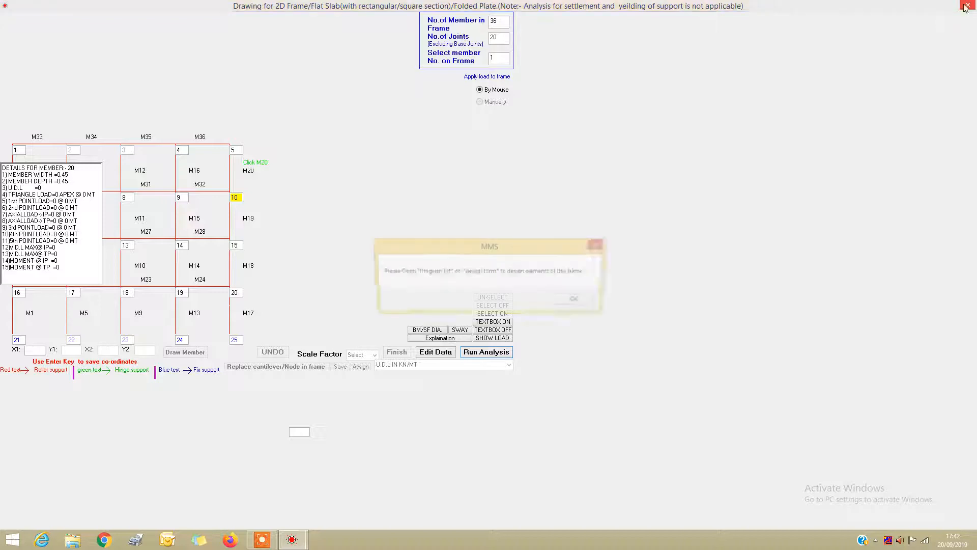
left_click(579, 302)
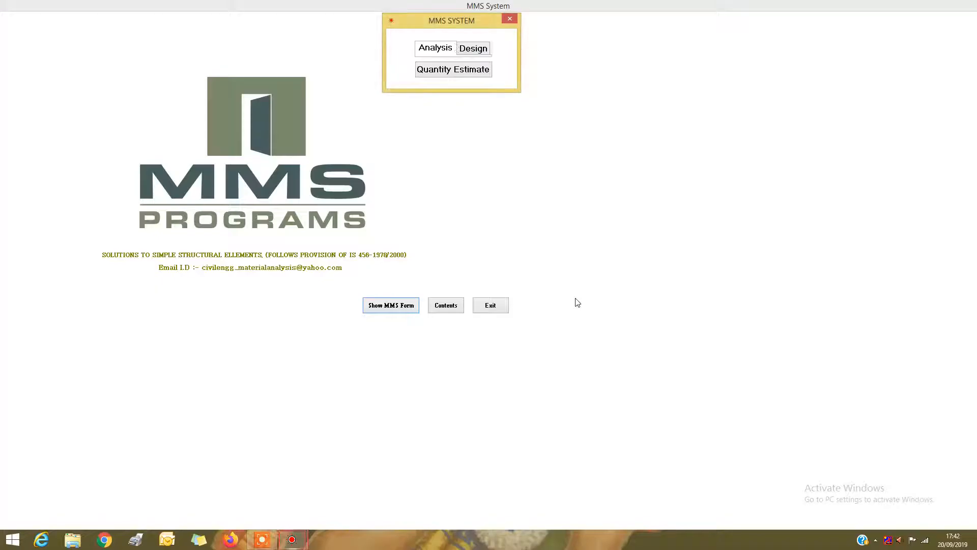
- Open the Flat Slab equivalent-method program from the design program list
left_click(476, 50)
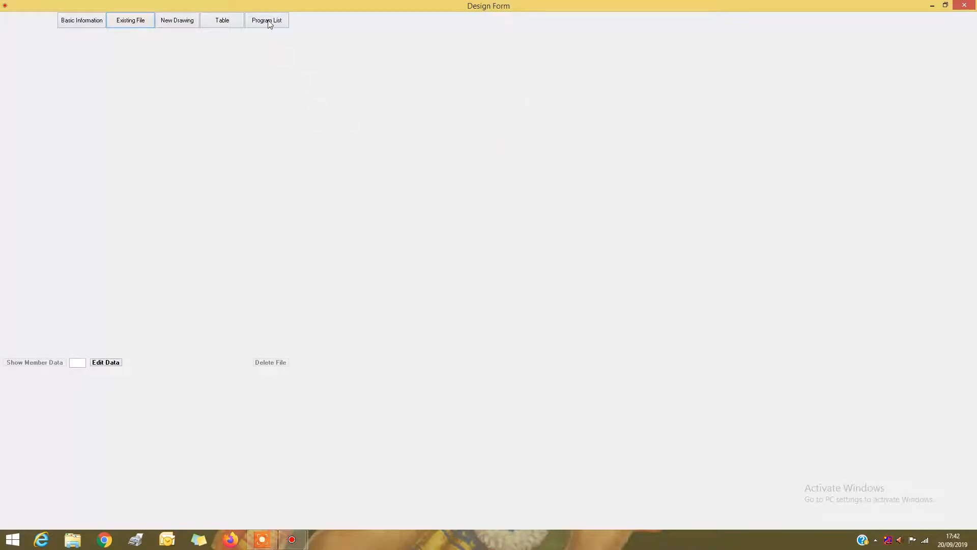
left_click(268, 21)
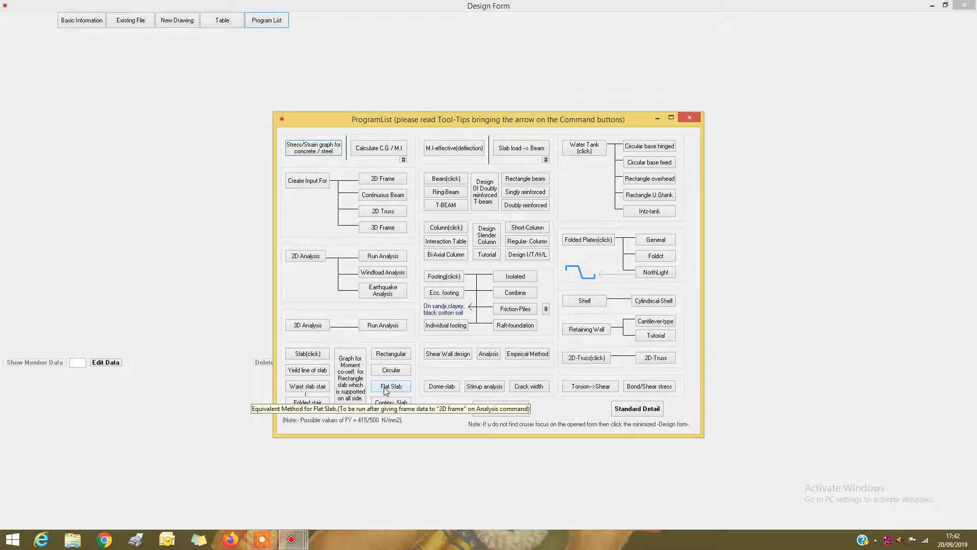
left_click(386, 388)
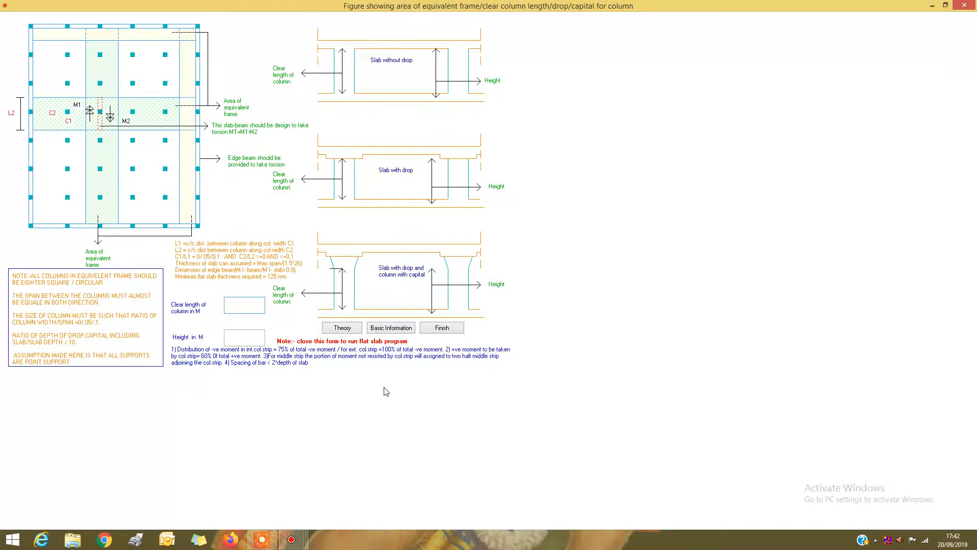